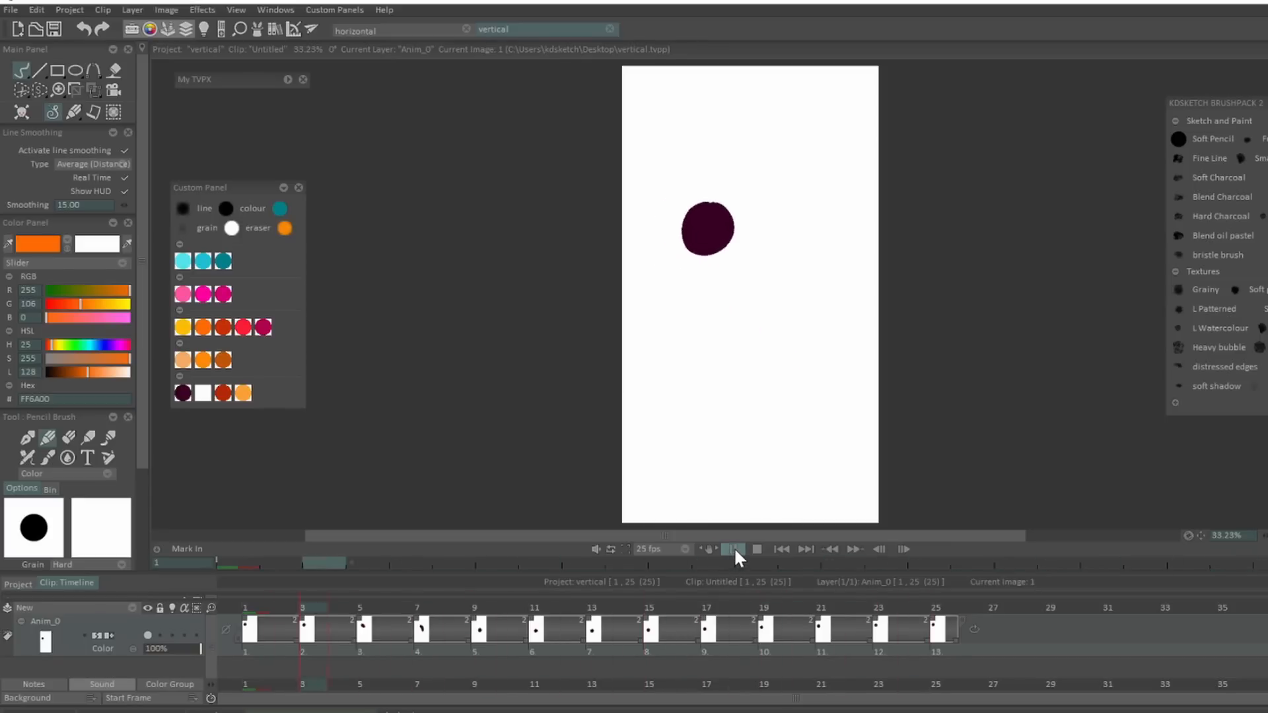
# Stop playback and shift the dark ball on frame 1 to the right with the Panning tool
pyautogui.click(733, 549)
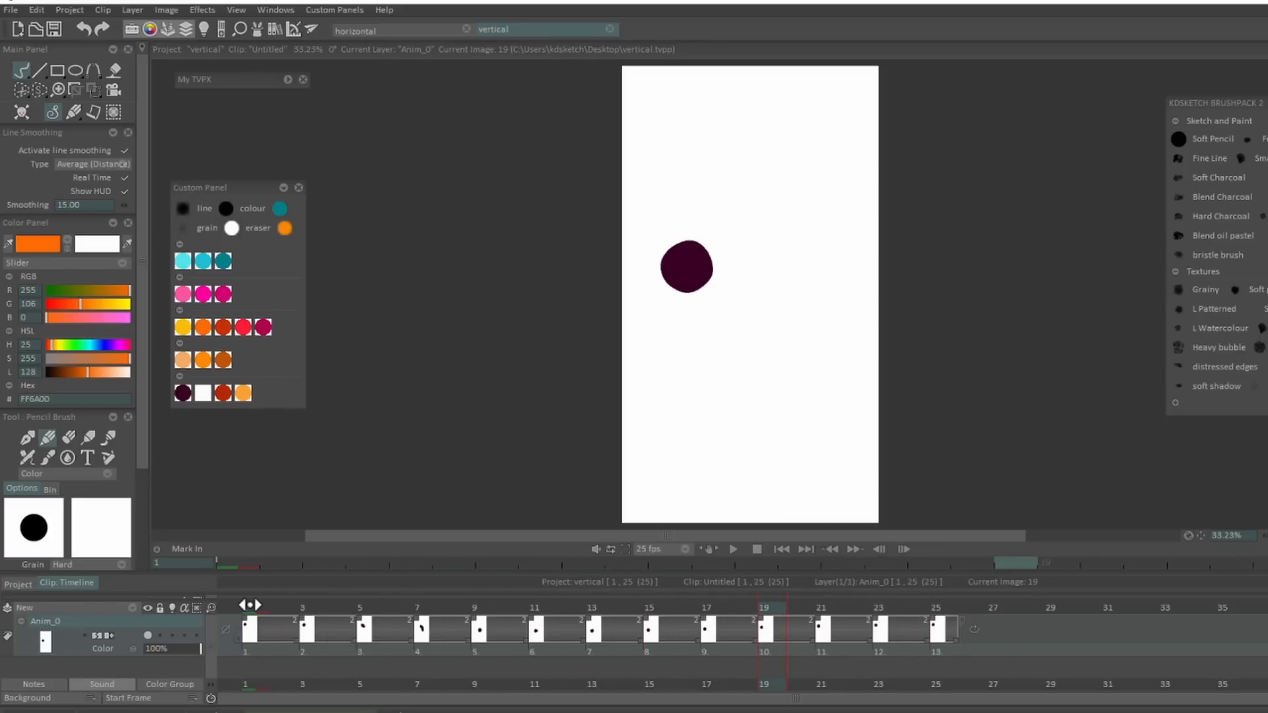
pyautogui.moveTo(93, 87); pyautogui.dragTo(142, 90)
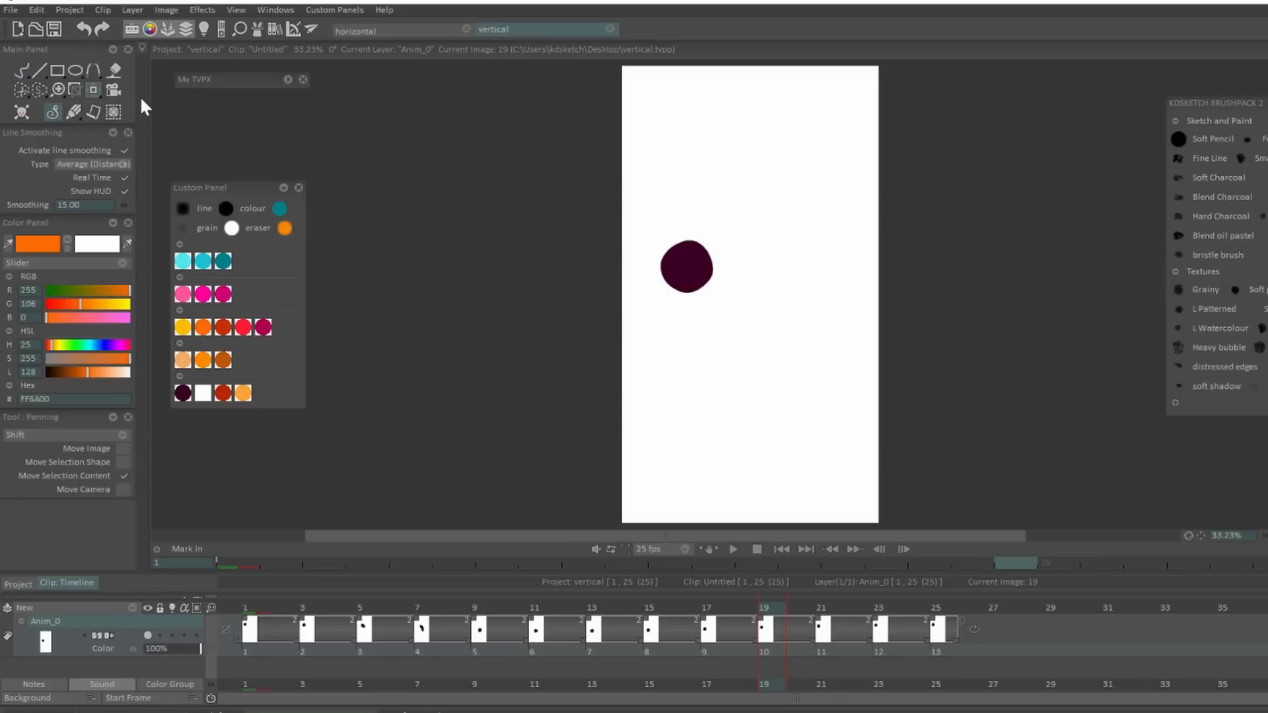
pyautogui.click(250, 607)
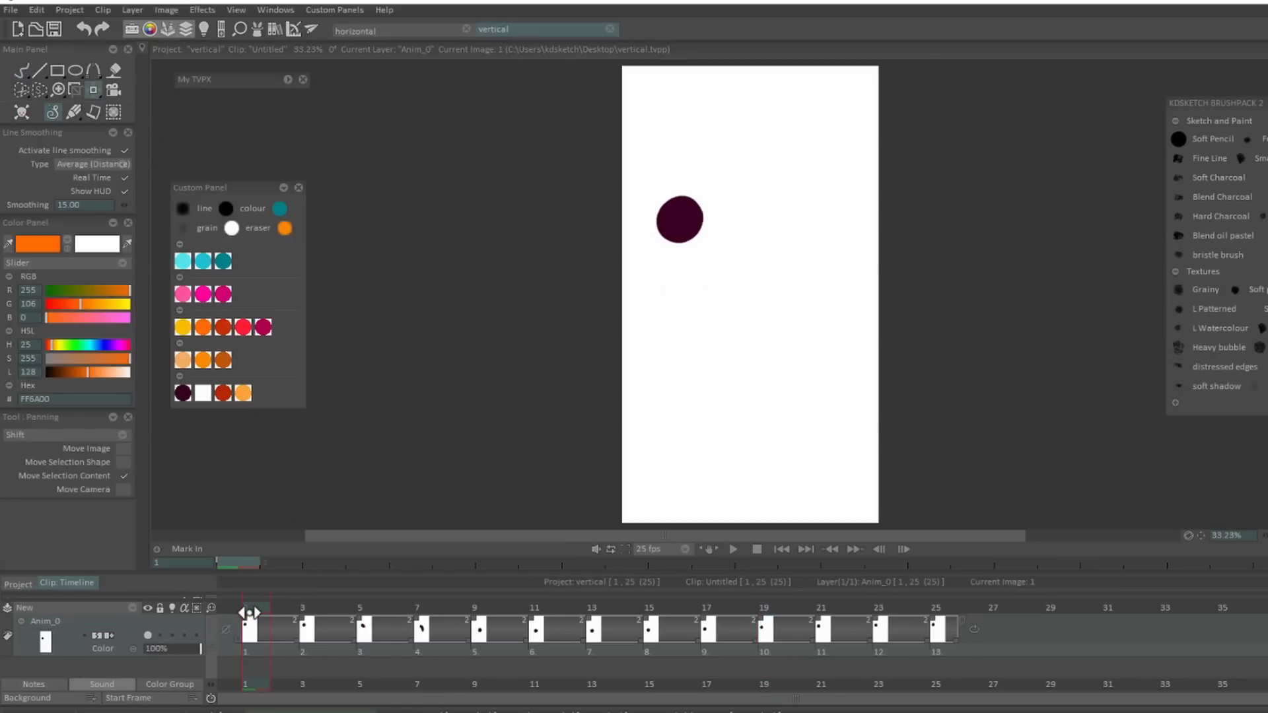
pyautogui.moveTo(708, 206); pyautogui.dragTo(760, 206)
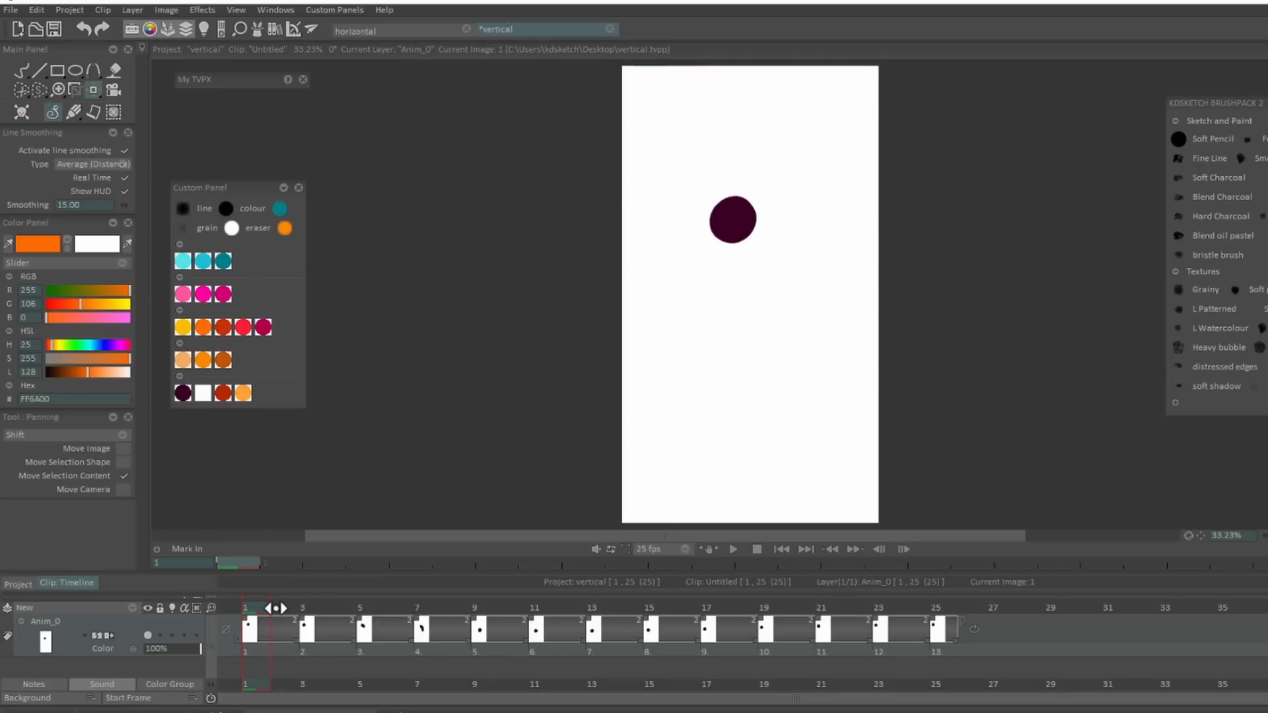
# Select the remaining drawings from frame 3 to 25, apply the same rightward shift to them, and play the animation
pyautogui.moveTo(289, 607); pyautogui.dragTo(323, 640)
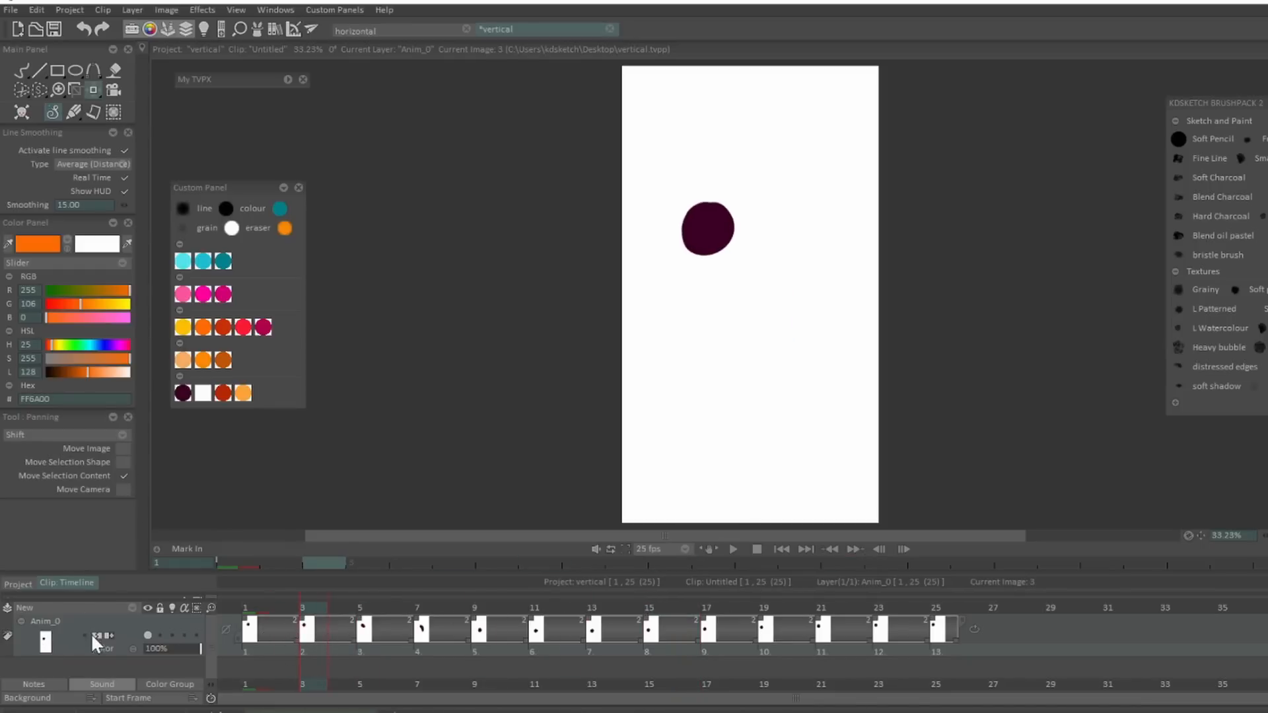
pyautogui.moveTo(344, 654); pyautogui.dragTo(975, 659)
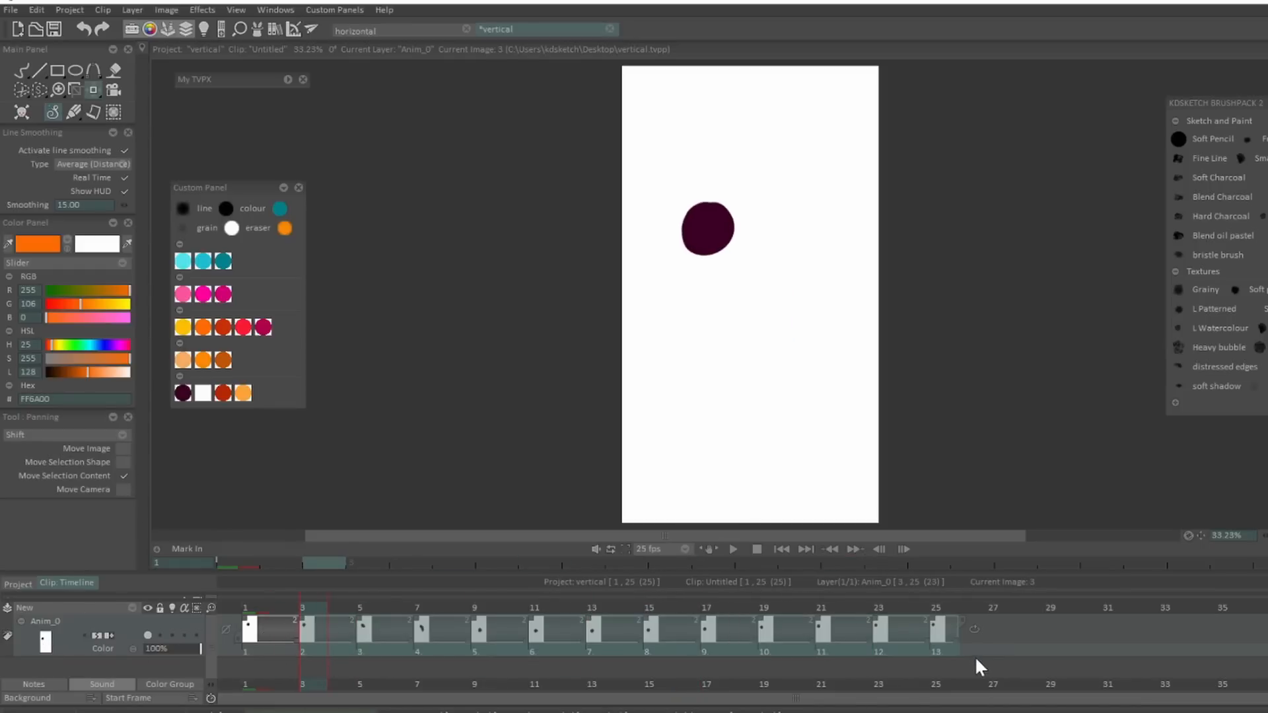
pyautogui.click(950, 626)
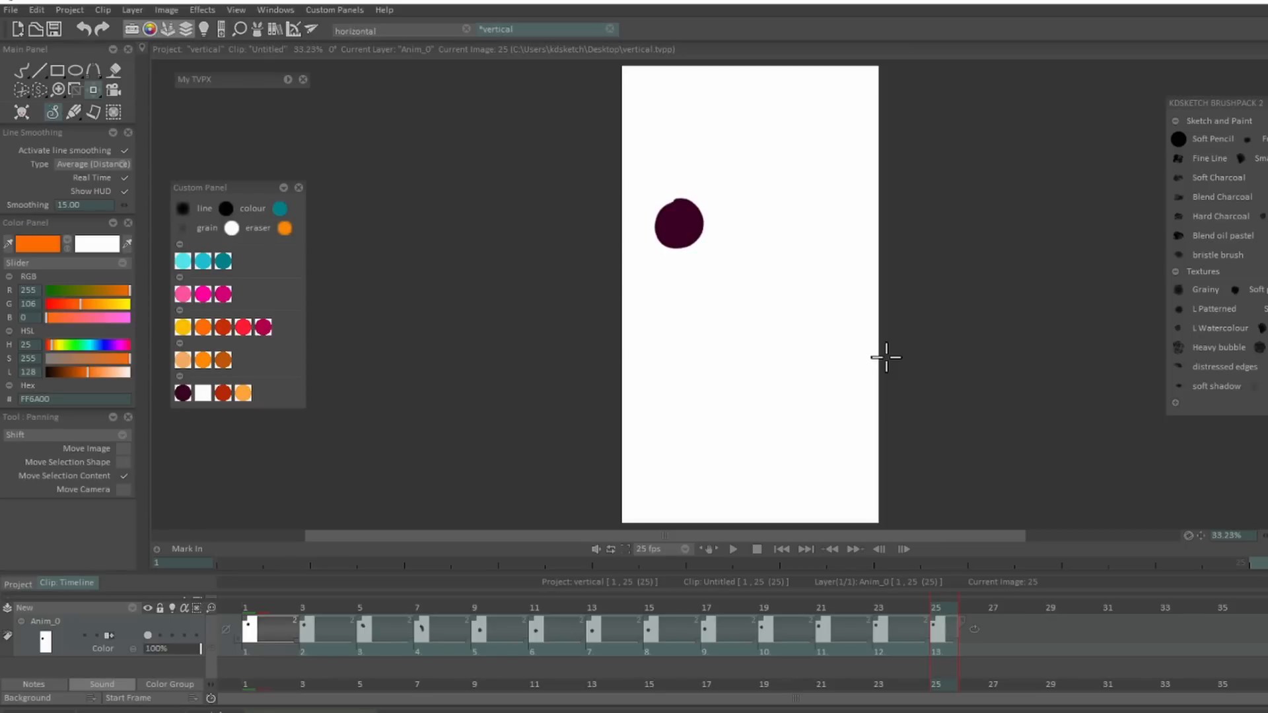
pyautogui.hotkey('ctrl', 'z')
pyautogui.hotkey('ctrl', 'z')
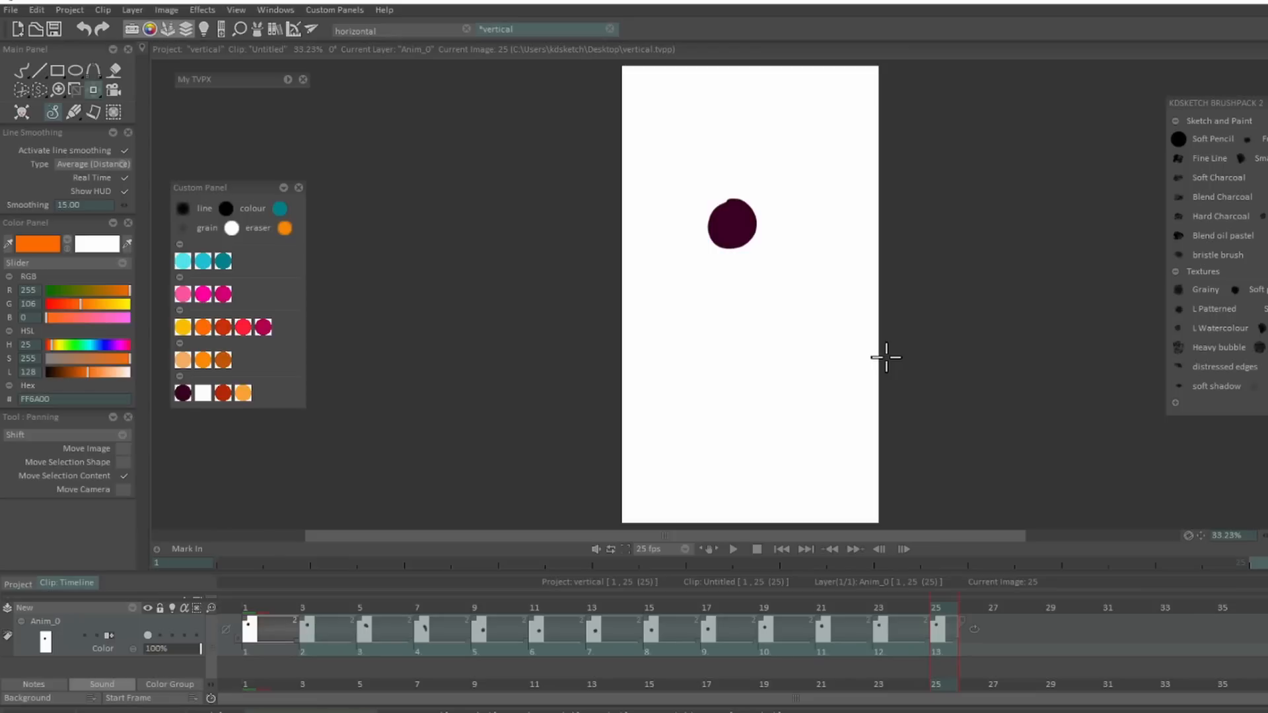
pyautogui.click(289, 606)
pyautogui.click(725, 550)
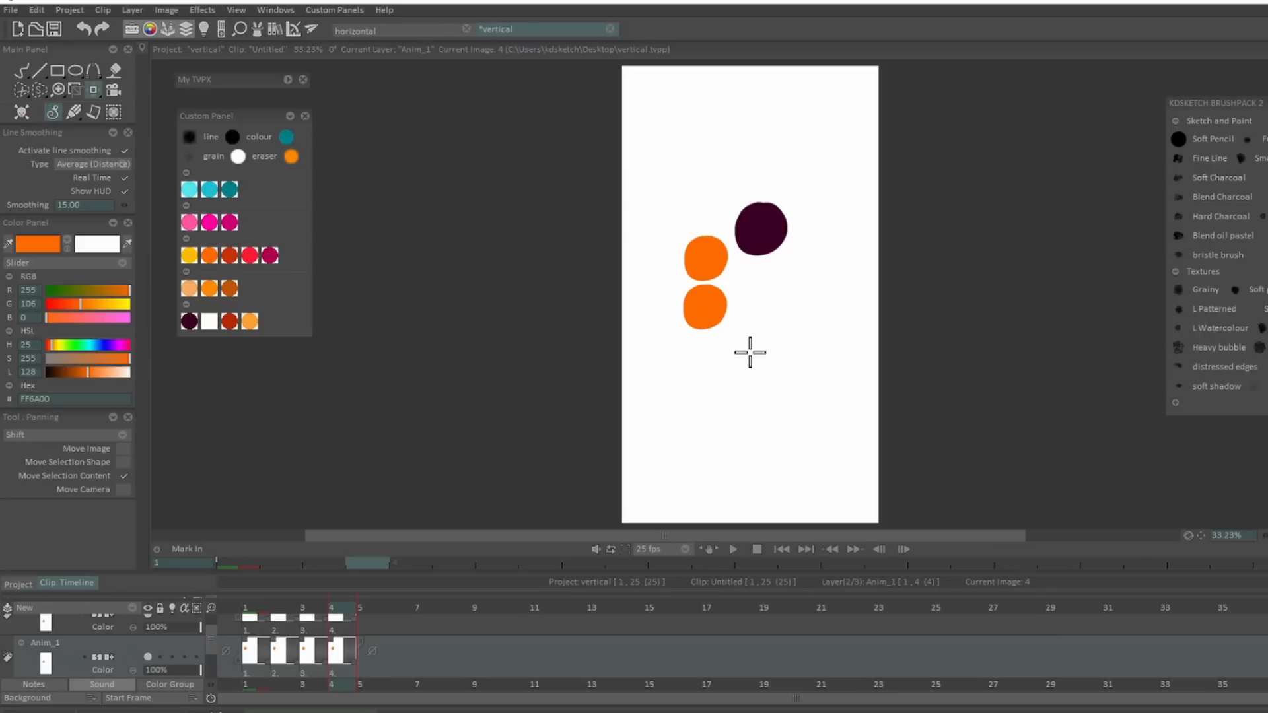
# Switch to the horizontal project and add a Multi Plane Camera effect to its FX stack
pyautogui.click(403, 29)
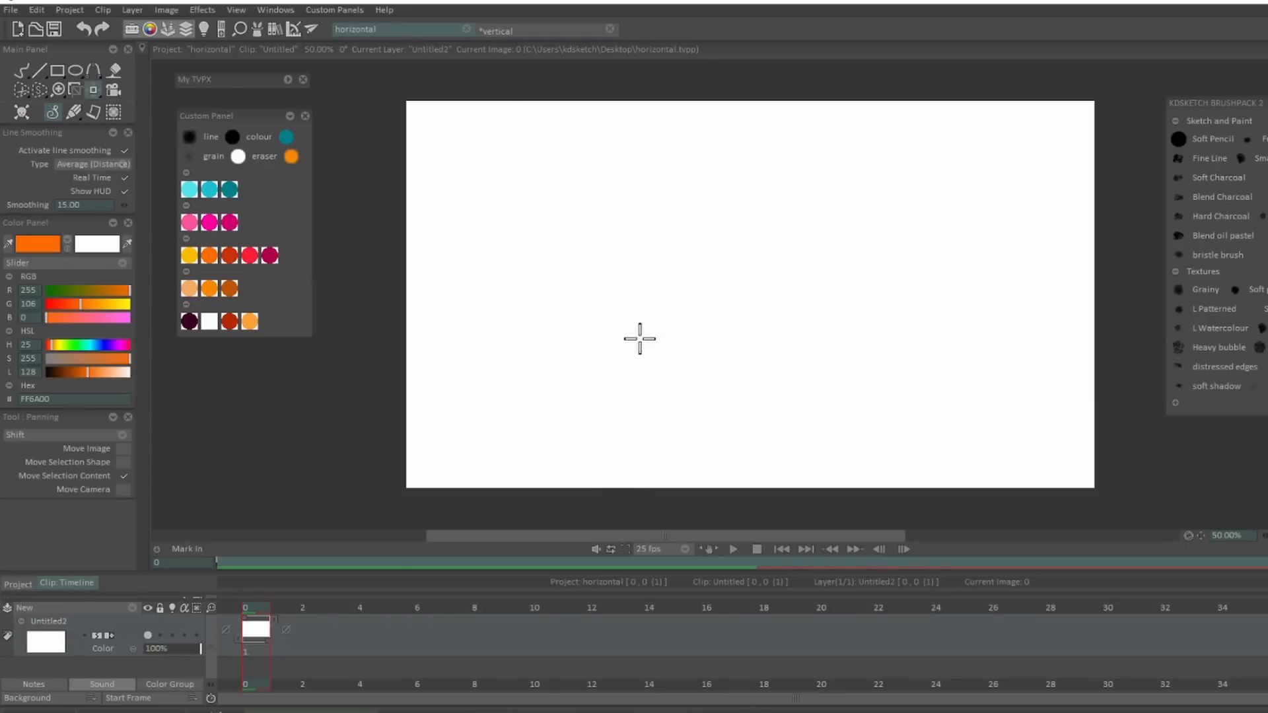
pyautogui.click(535, 33)
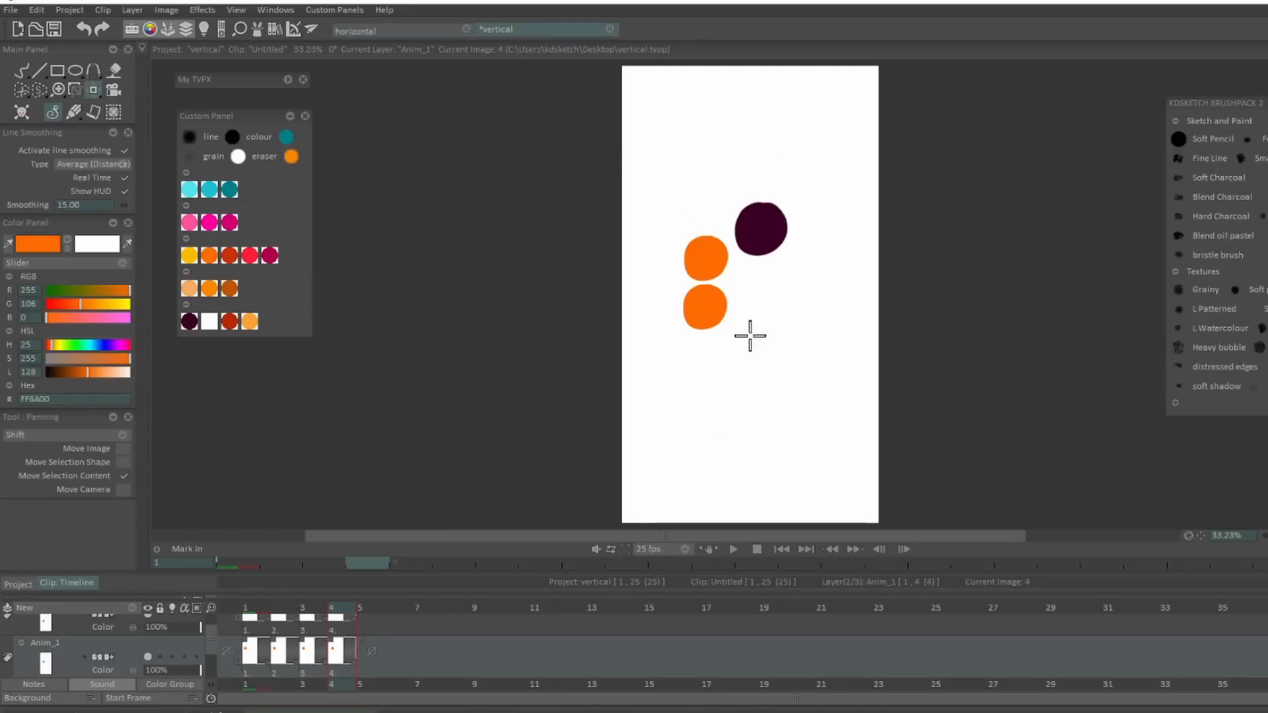
pyautogui.click(409, 29)
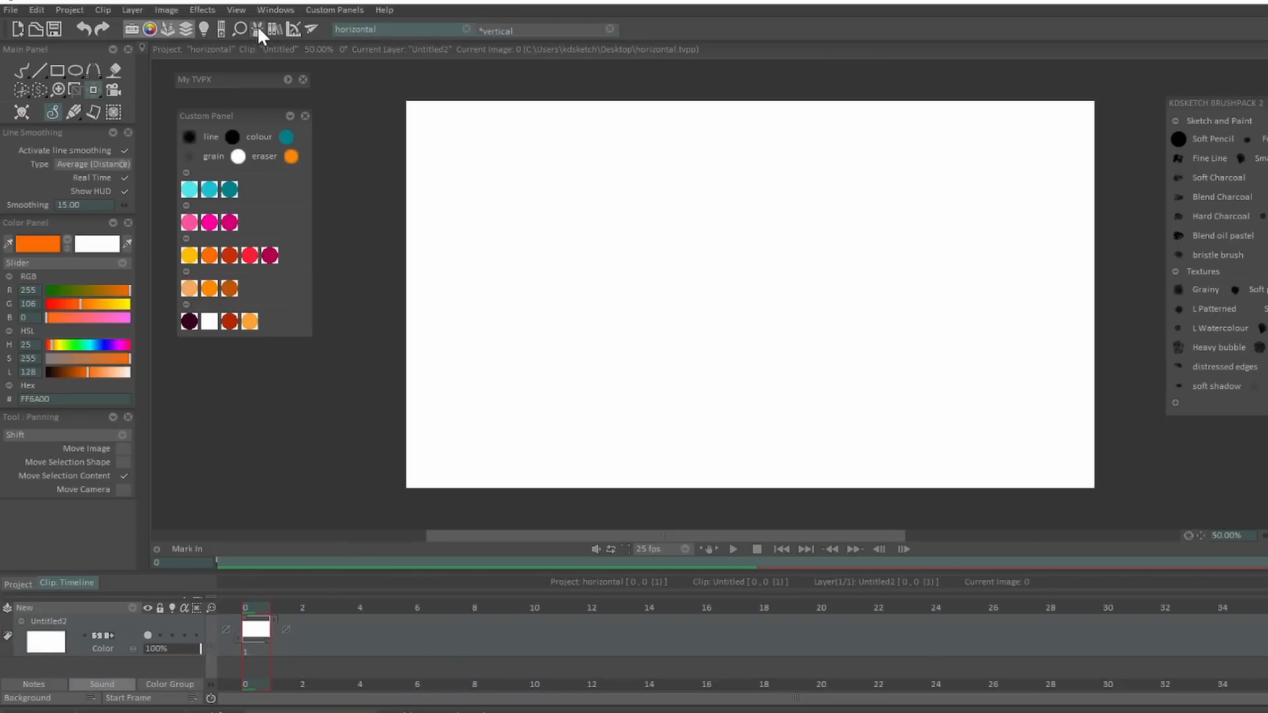
pyautogui.click(258, 27)
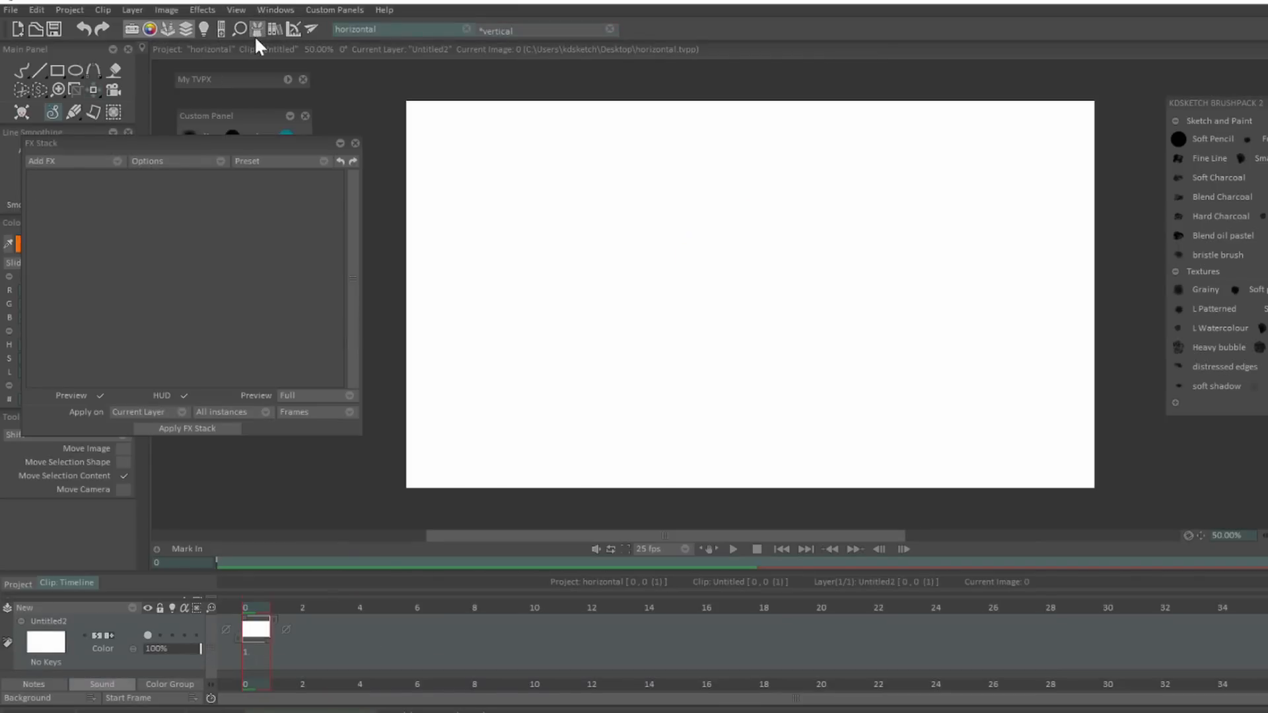
pyautogui.click(108, 160)
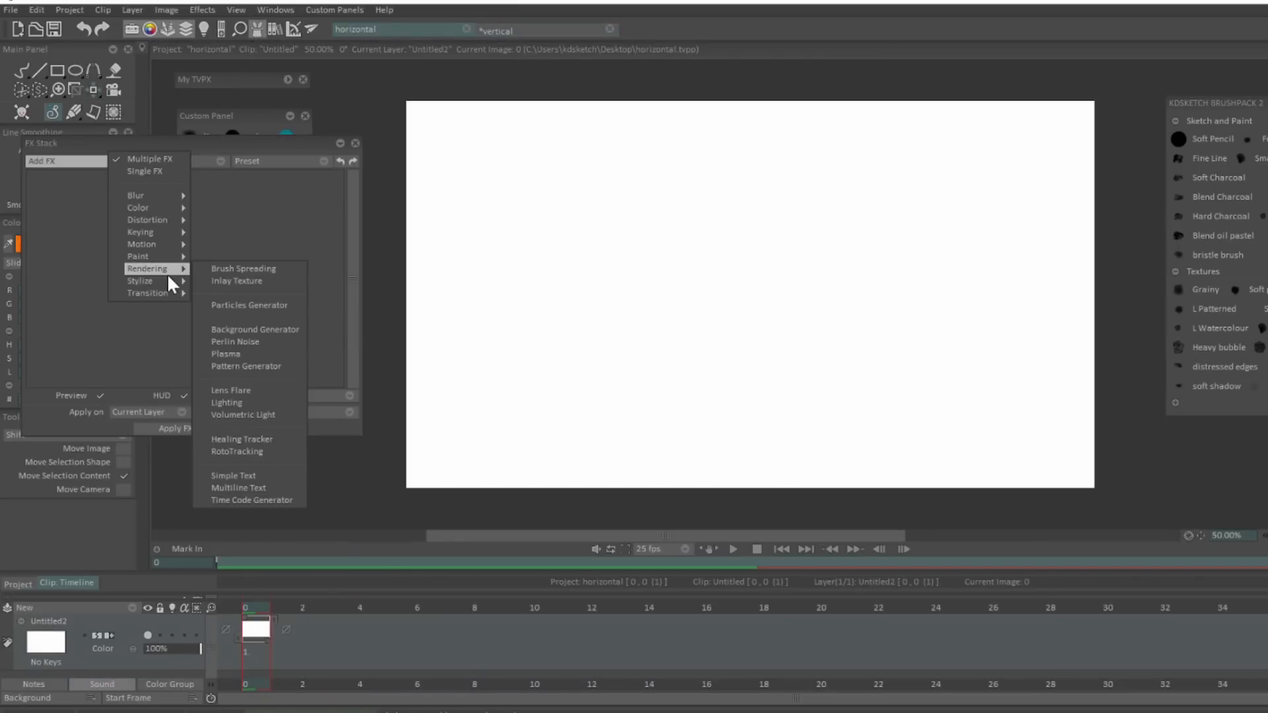
pyautogui.moveTo(182, 248)
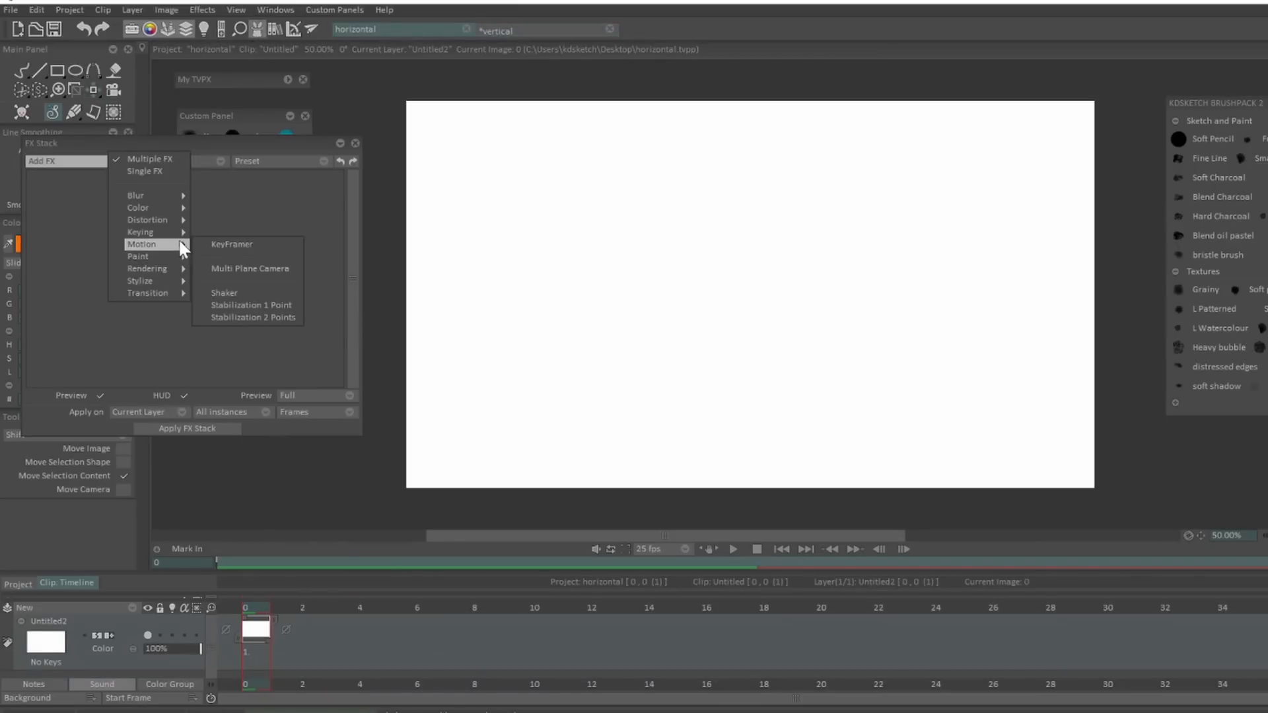
pyautogui.click(259, 268)
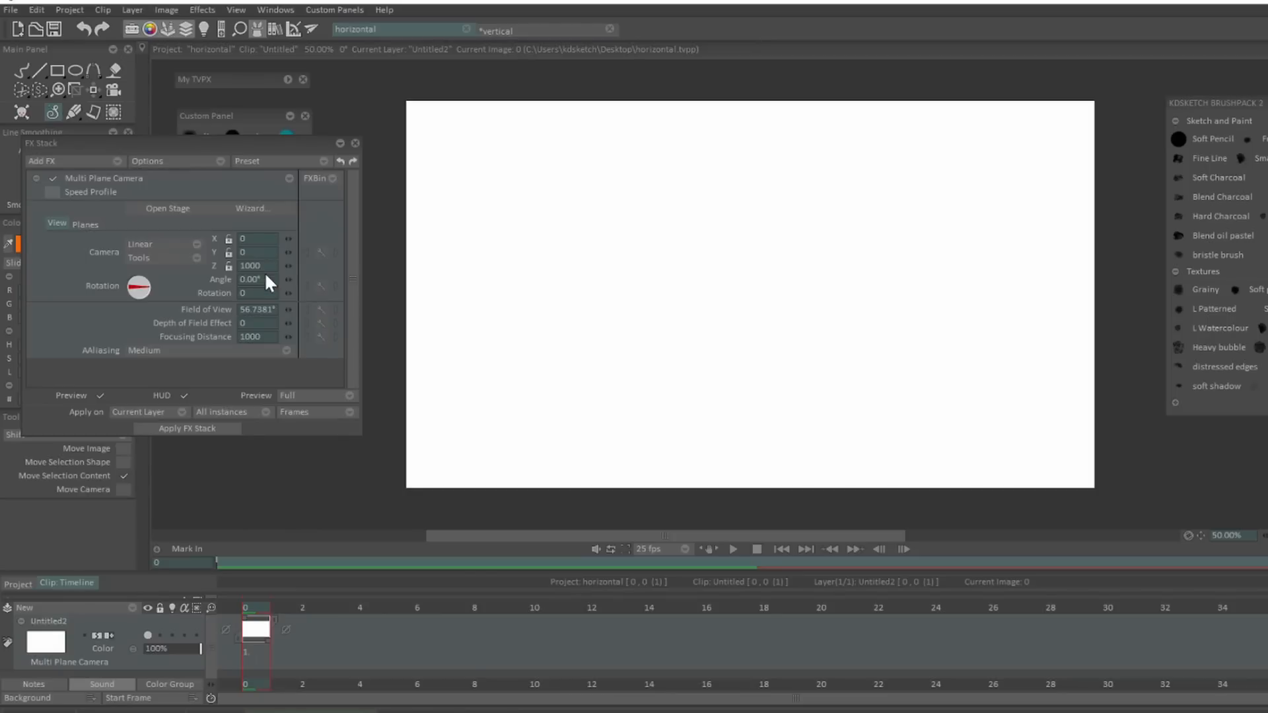
# Create a new plane in the Multi Plane Camera effect and set its source to the vertical project
pyautogui.click(91, 225)
pyautogui.click(156, 237)
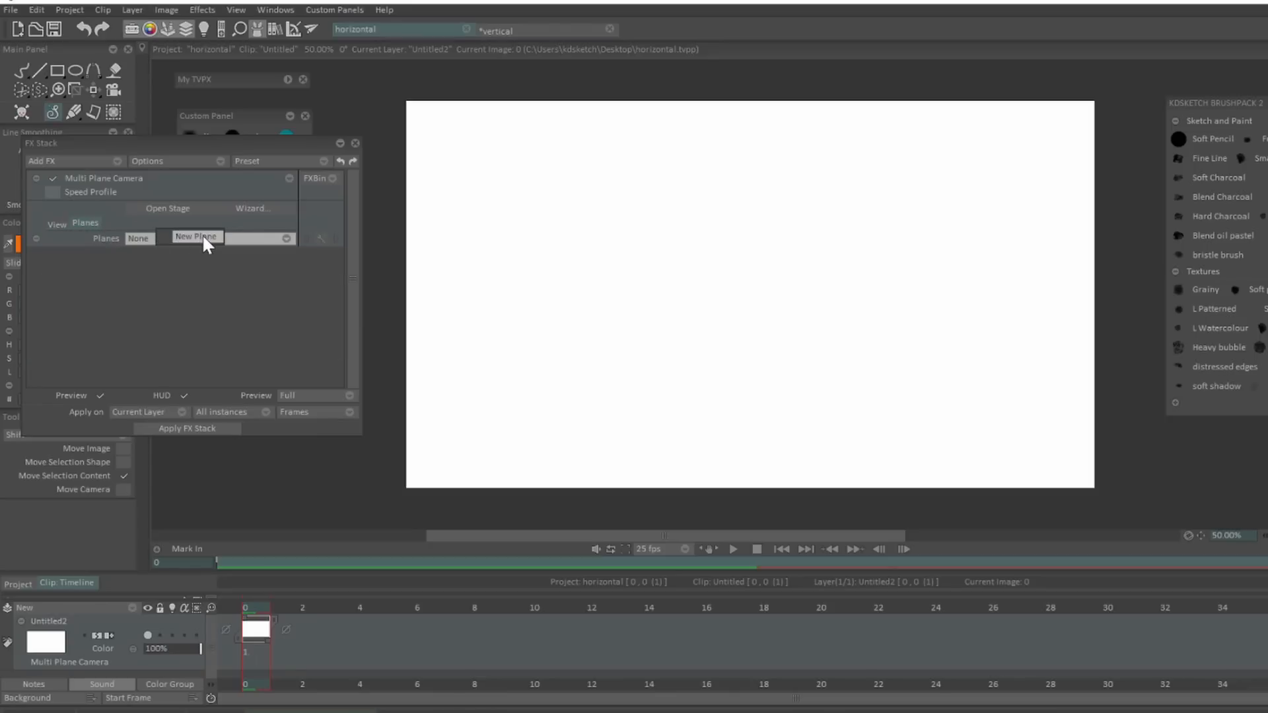
pyautogui.click(199, 237)
pyautogui.click(211, 251)
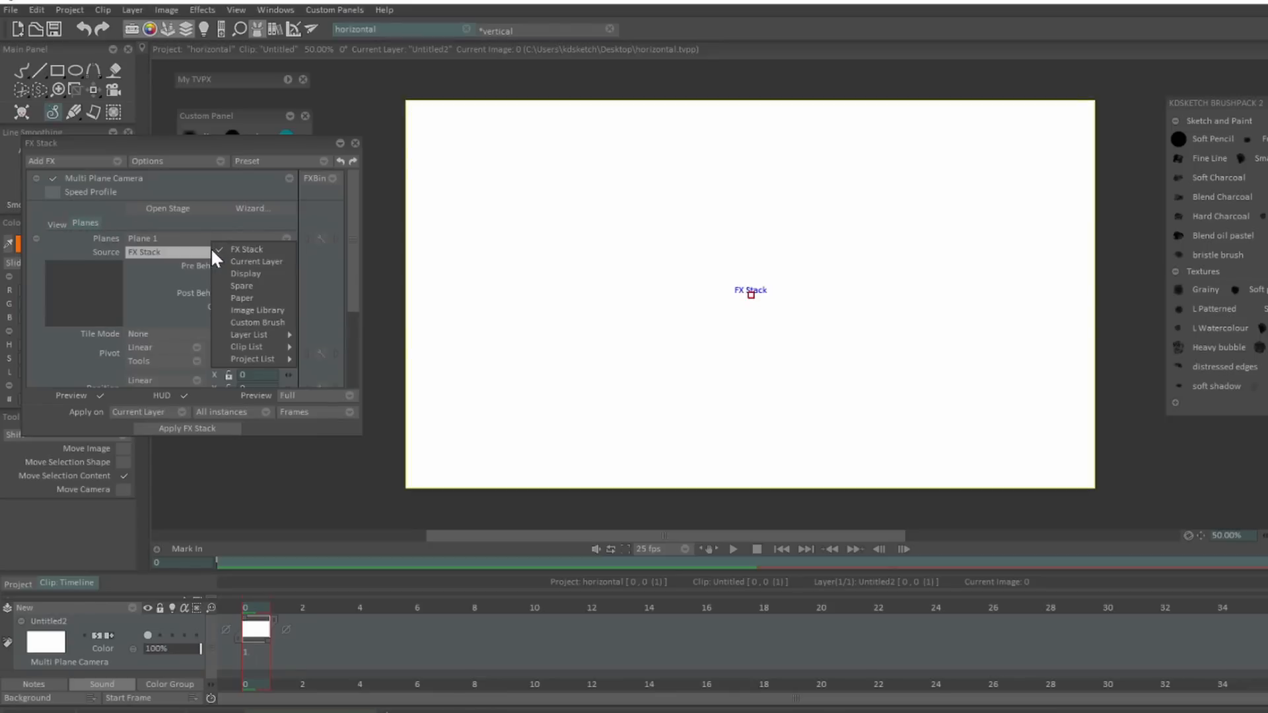
pyautogui.moveTo(270, 358)
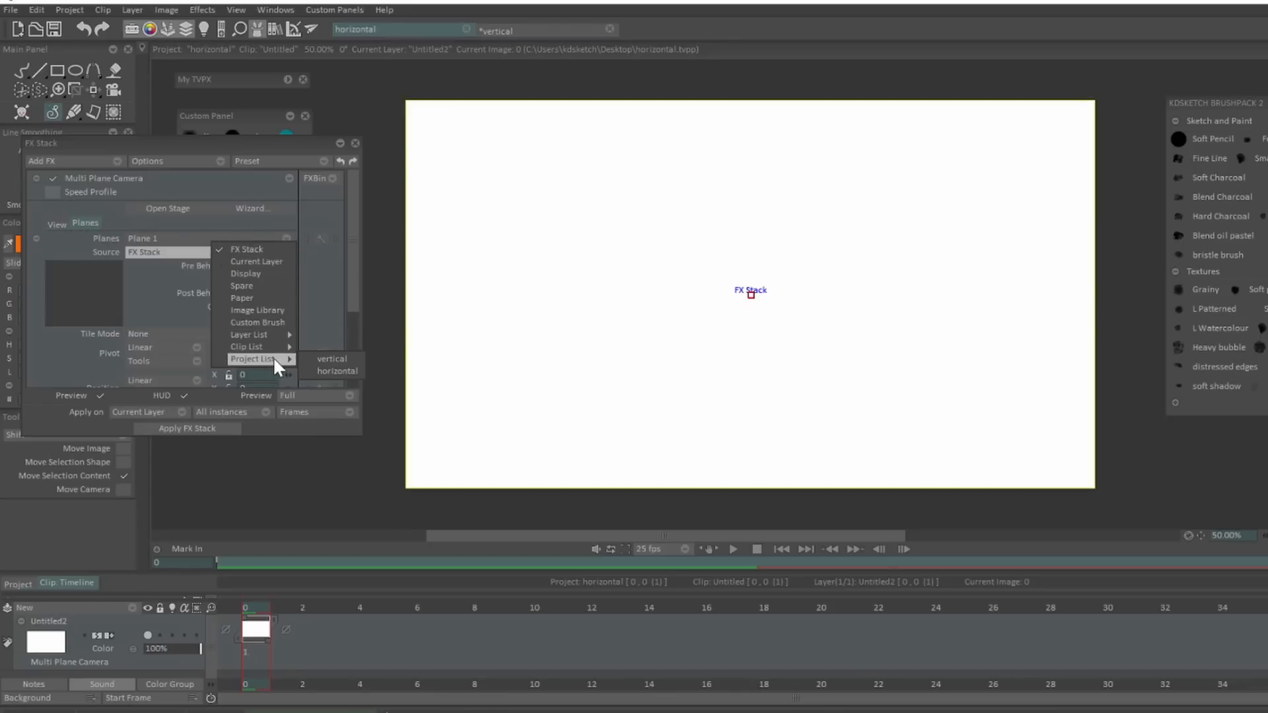
pyautogui.click(345, 357)
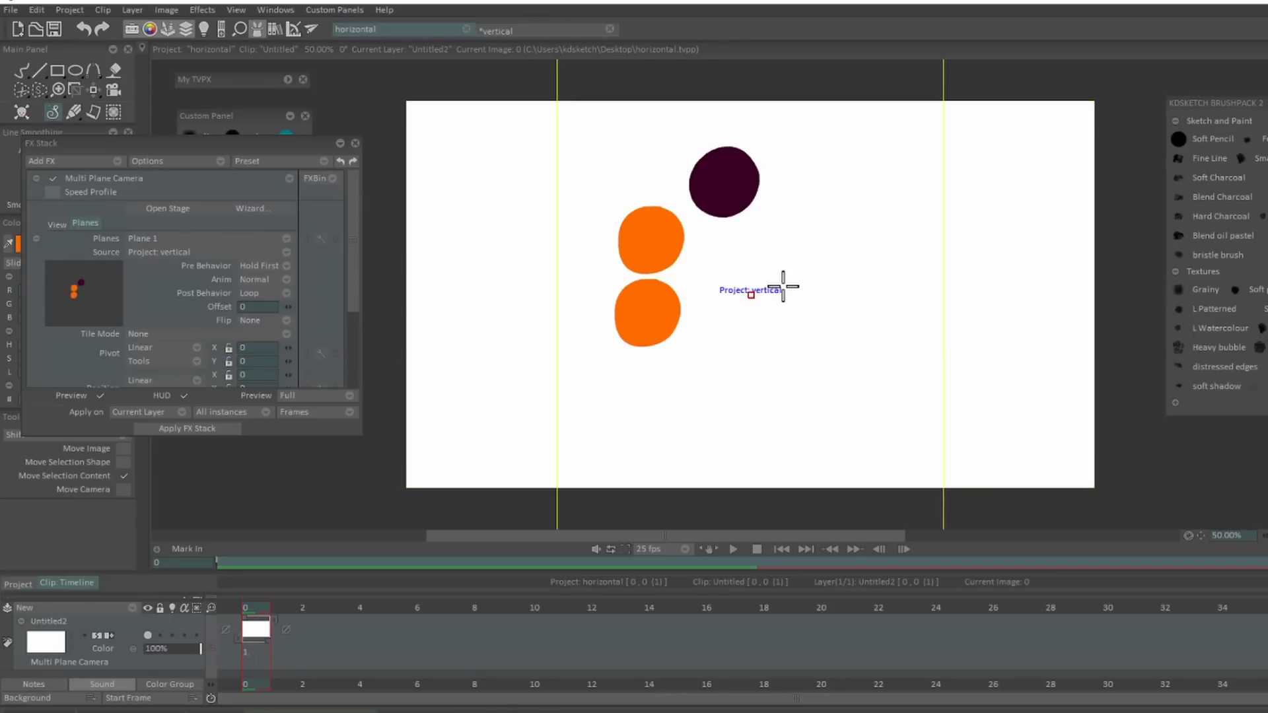
# Extend the Untitled2 layer to 25 frames and set the timeline's start frame to 1
pyautogui.moveTo(1266, 536); pyautogui.dragTo(1213, 537)
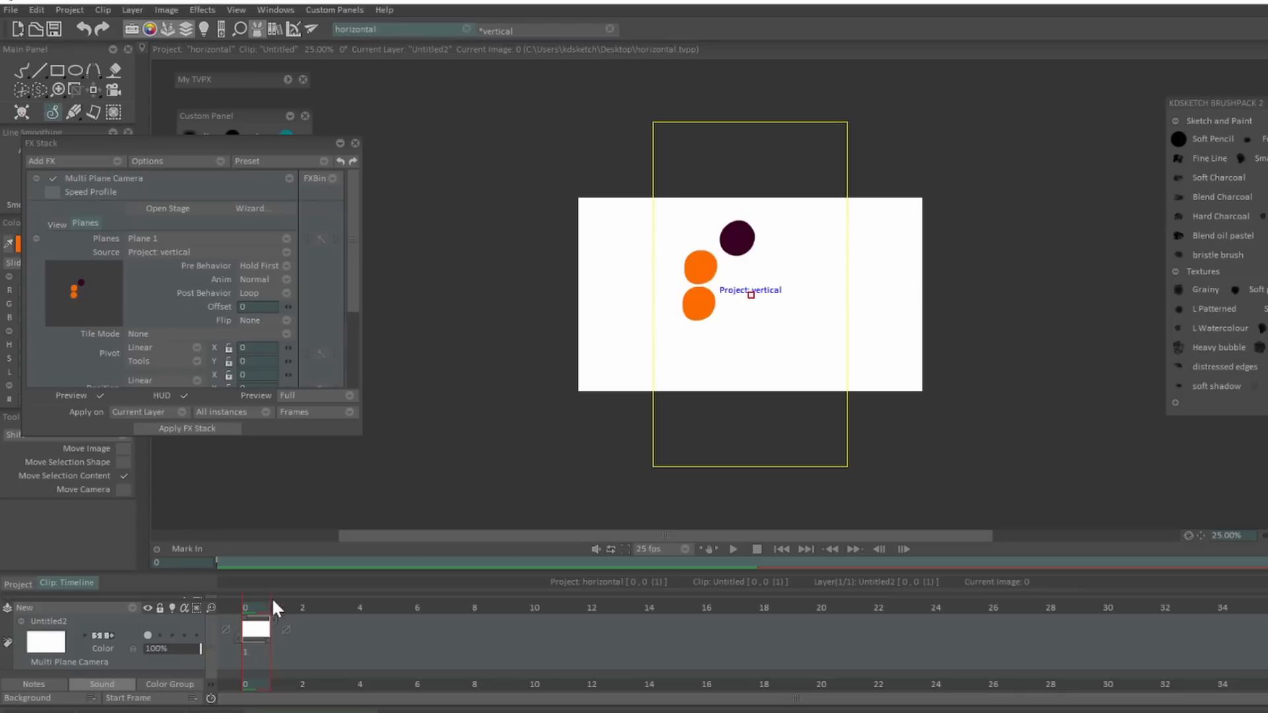
pyautogui.moveTo(272, 605); pyautogui.dragTo(305, 610)
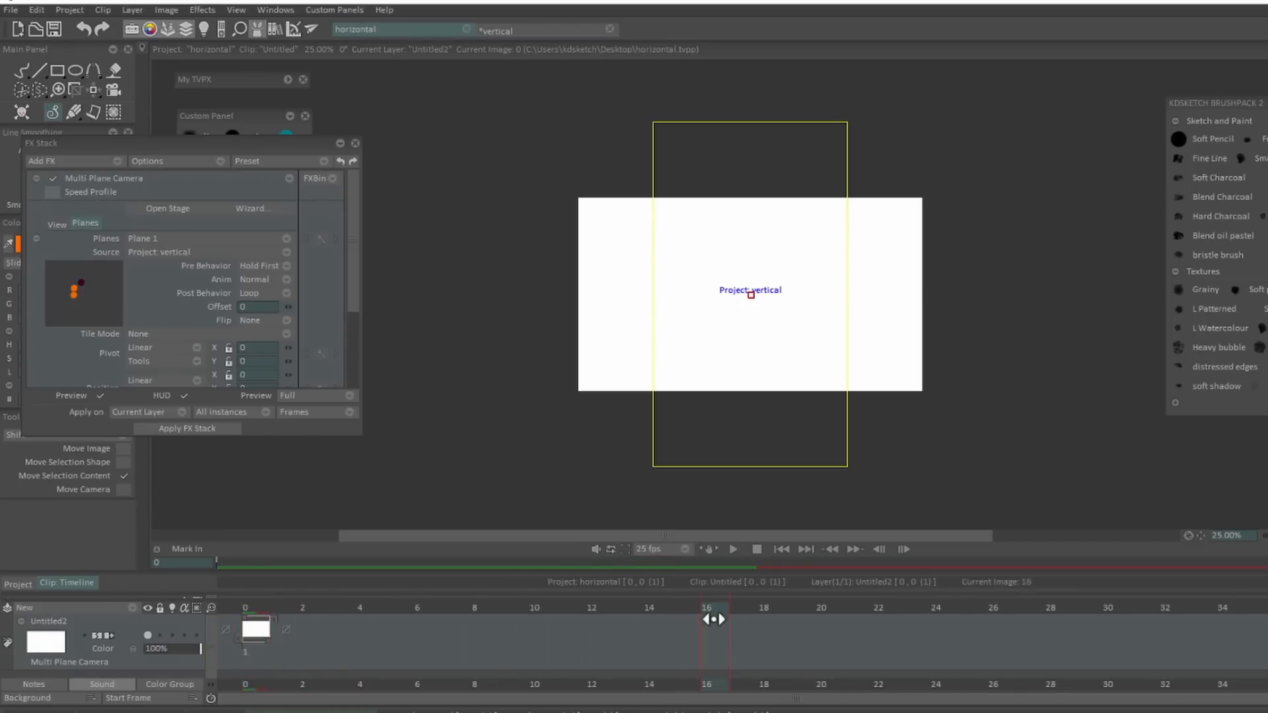
pyautogui.click(255, 656)
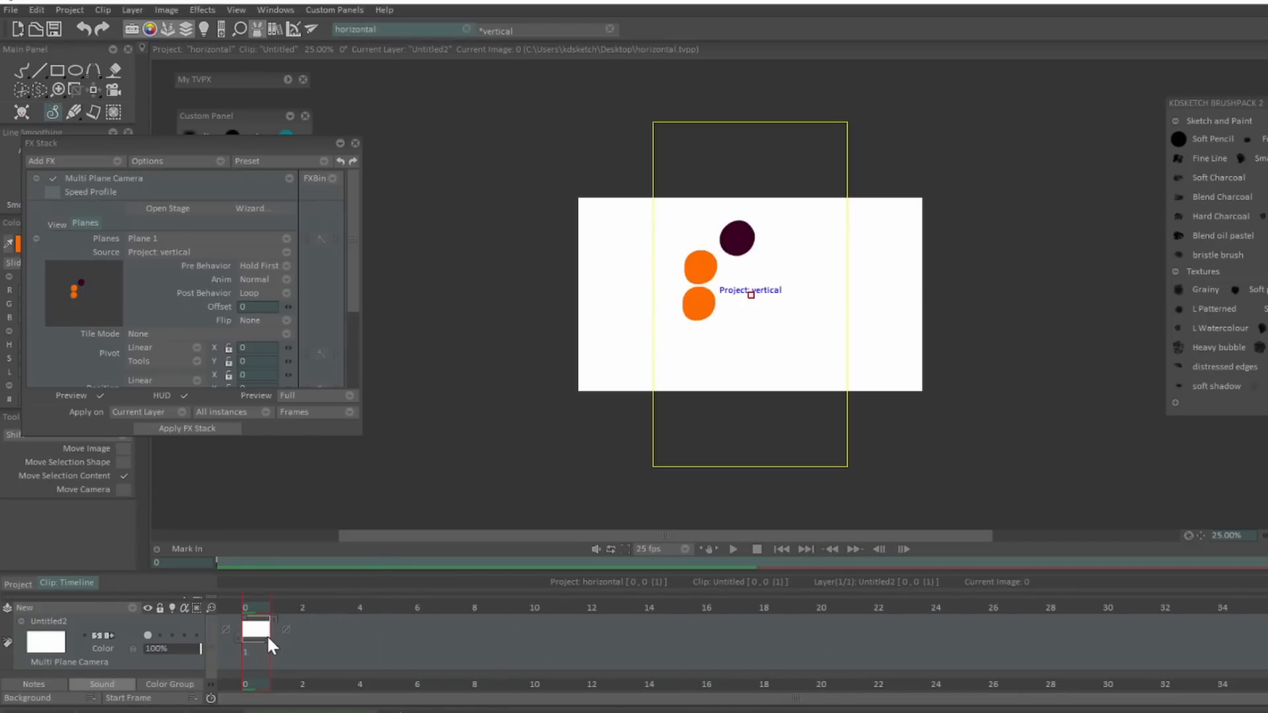
pyautogui.moveTo(266, 636); pyautogui.dragTo(961, 652)
pyautogui.click(957, 606)
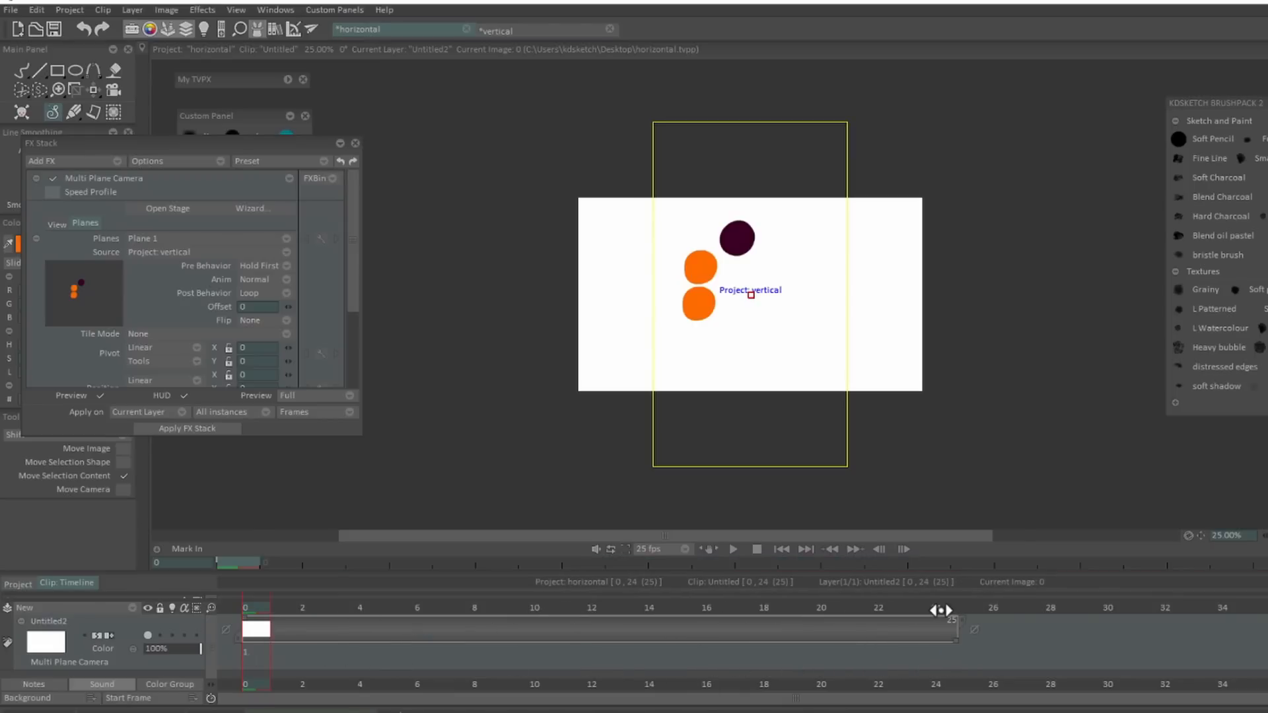
pyautogui.click(189, 699)
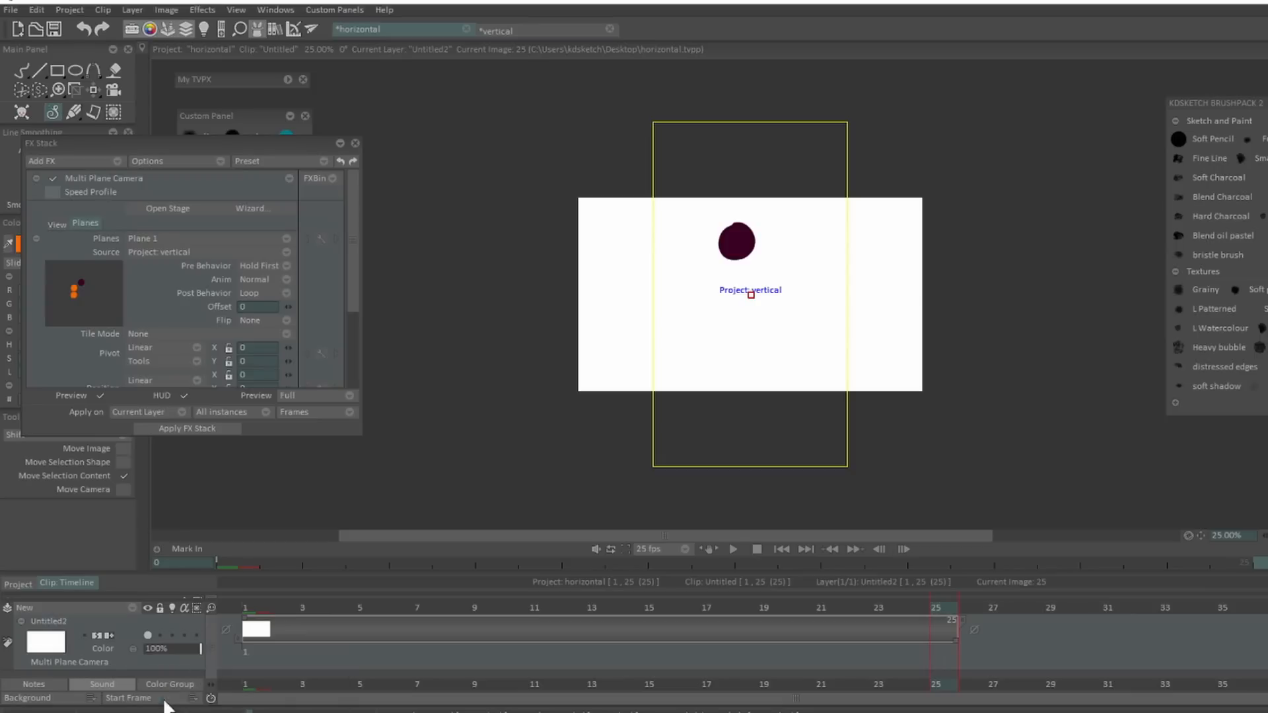
# Scrub the horizontal timeline, compare it with the vertical project, and re-enable the effect preview at frame 1
pyautogui.click(247, 607)
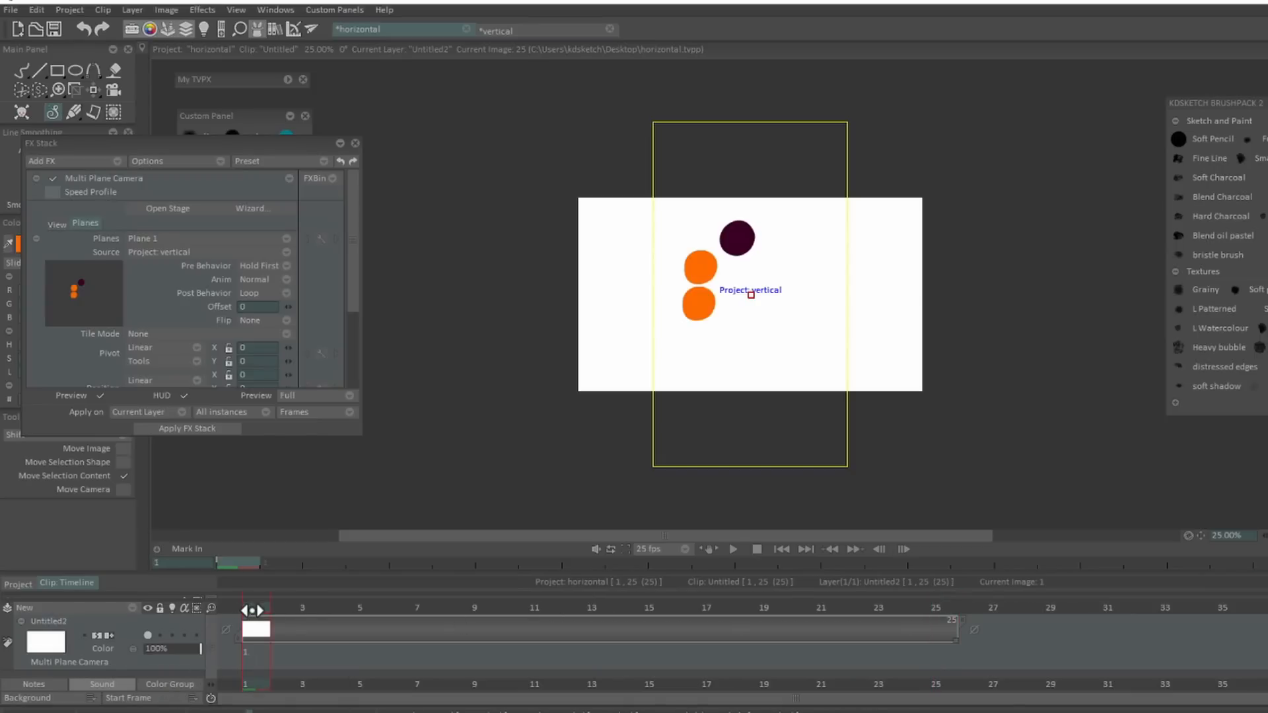
pyautogui.moveTo(251, 608); pyautogui.dragTo(942, 629)
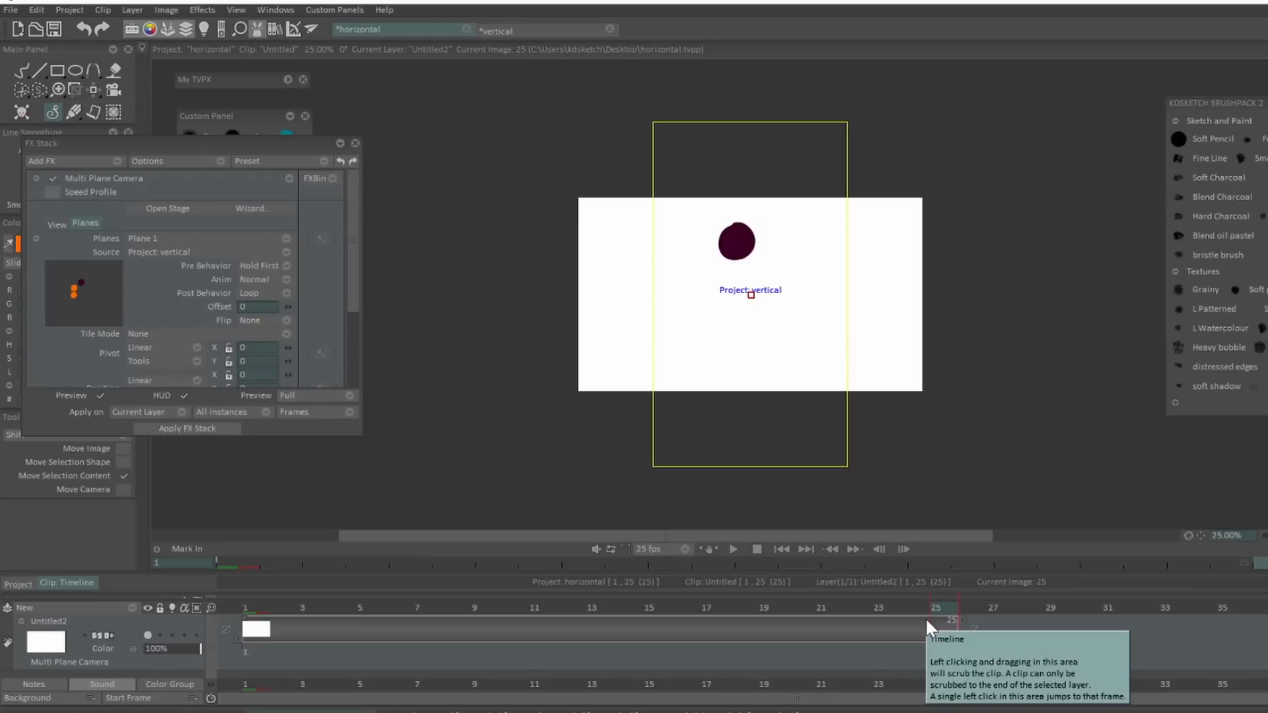
pyautogui.click(518, 26)
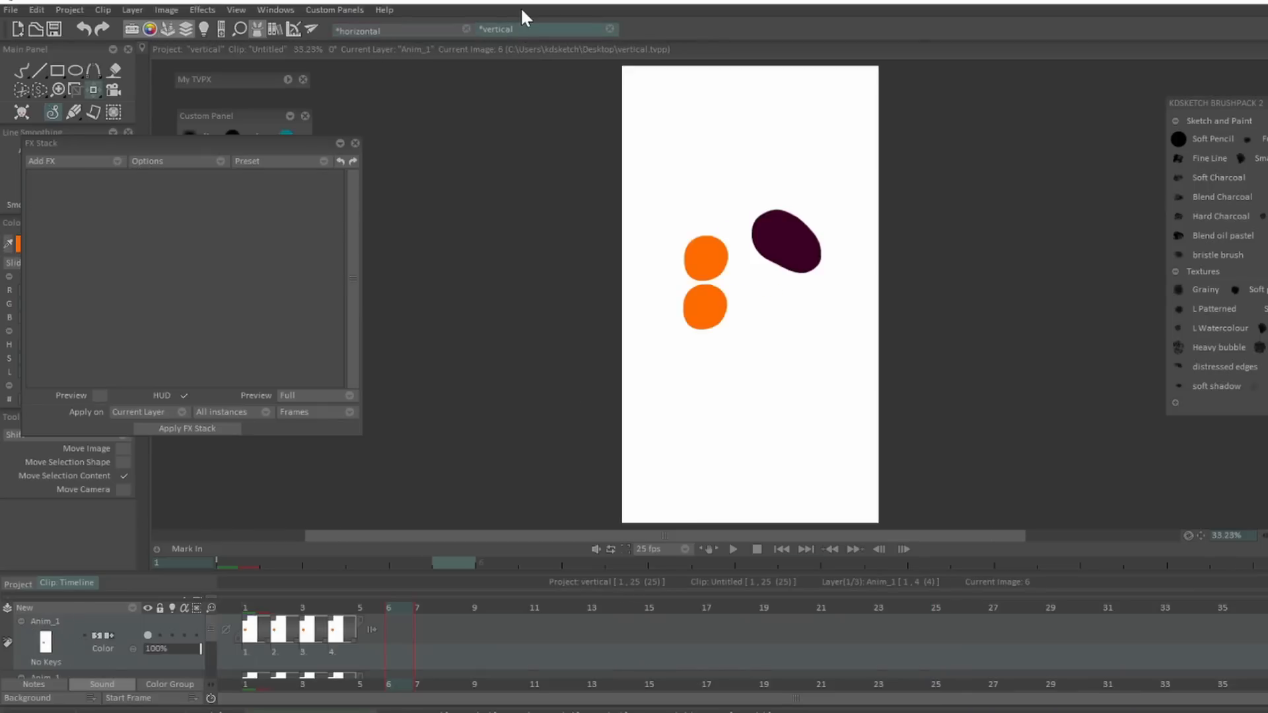
pyautogui.click(411, 29)
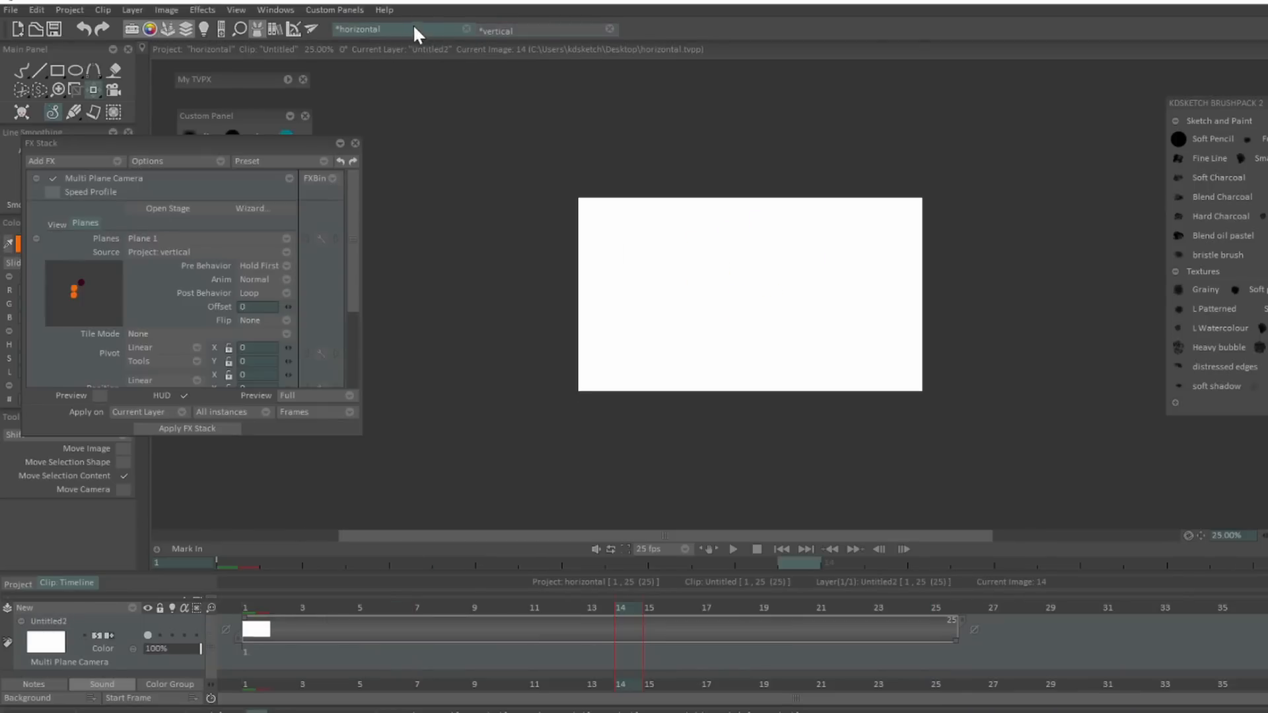
pyautogui.click(101, 395)
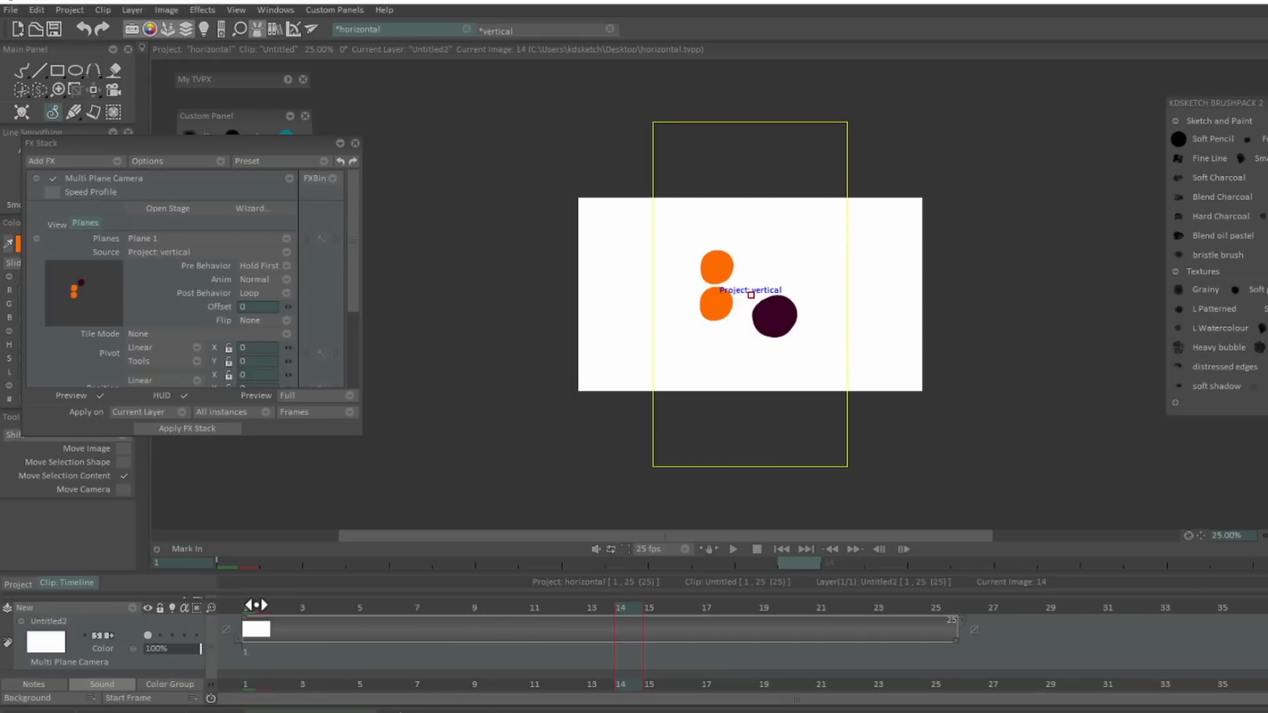
pyautogui.moveTo(255, 603); pyautogui.dragTo(243, 658)
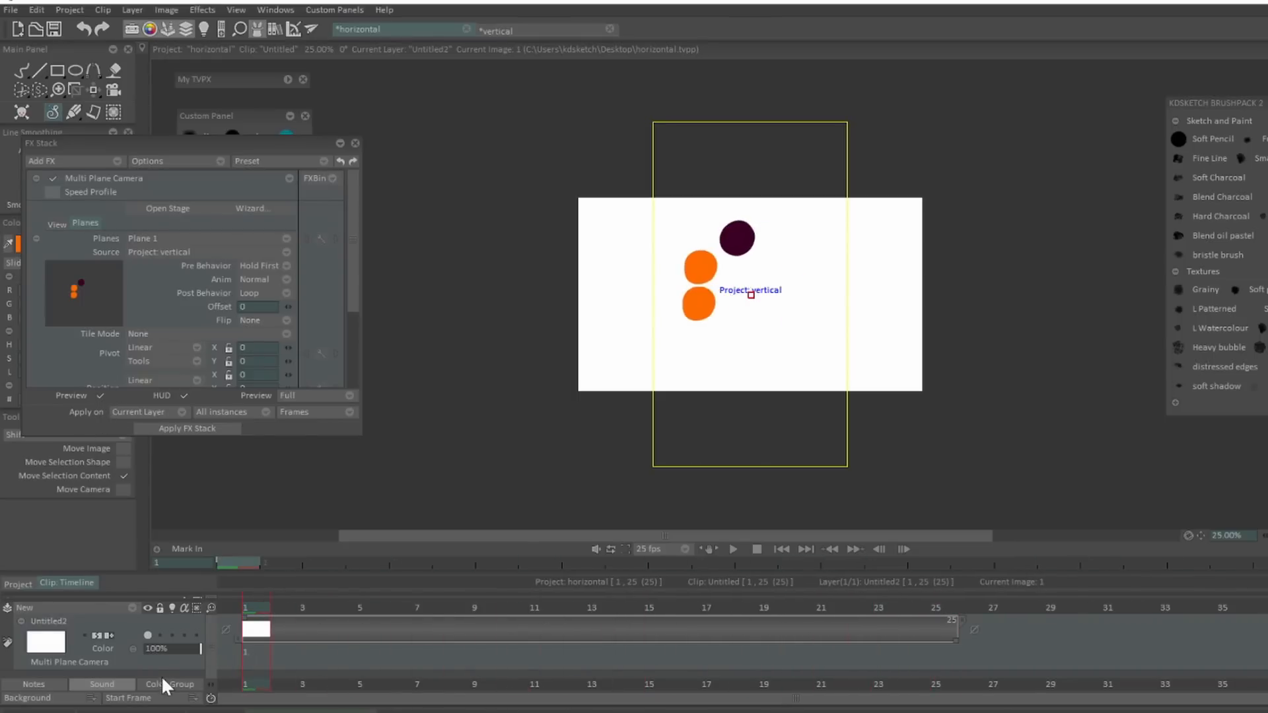
# Apply the FX stack to the current layer with All Instances and Frames, and scrub through the rendered frames
pyautogui.click(173, 413)
pyautogui.click(220, 409)
pyautogui.click(331, 412)
pyautogui.click(423, 418)
pyautogui.click(346, 414)
pyautogui.click(394, 430)
pyautogui.click(197, 424)
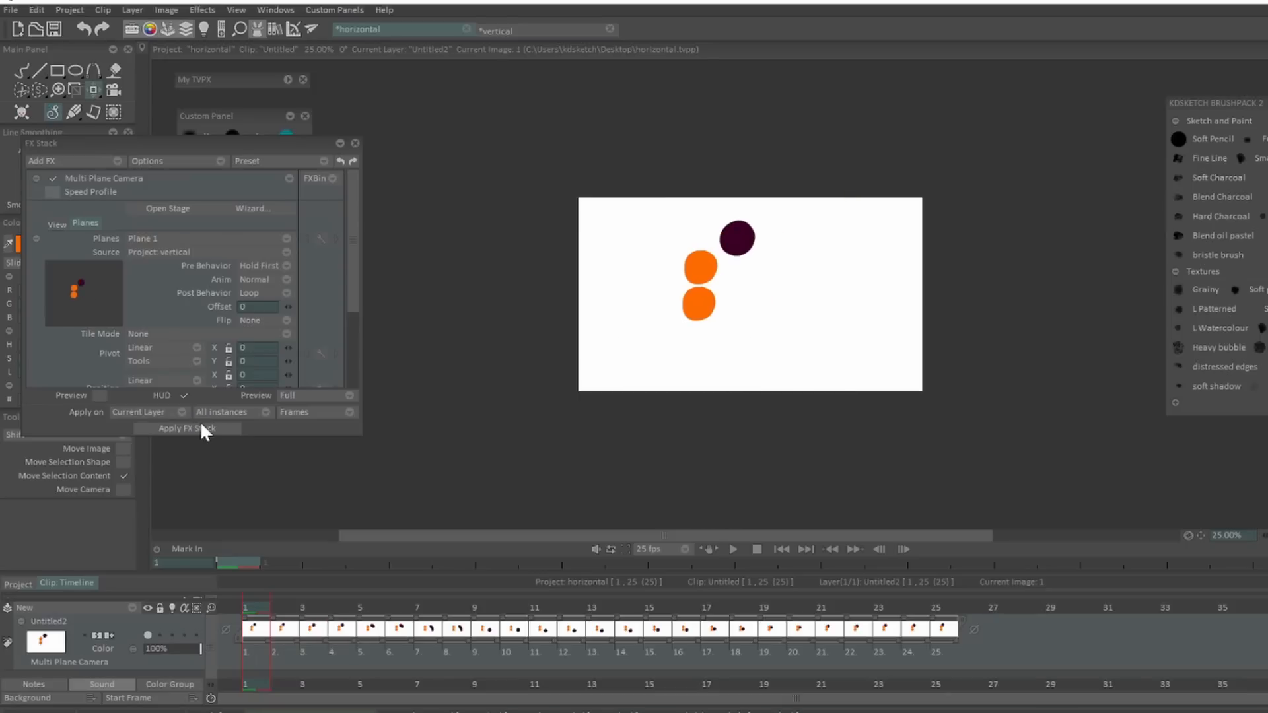
pyautogui.moveTo(284, 602); pyautogui.dragTo(936, 603)
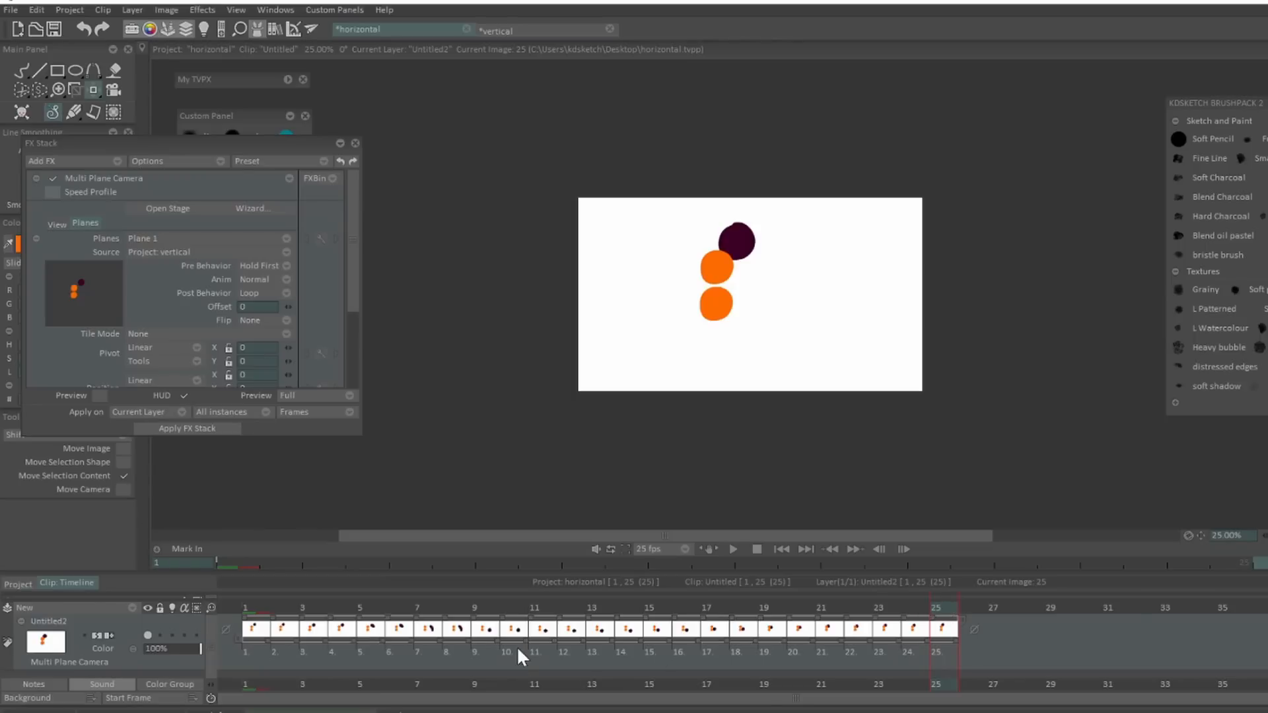
# Copy the Anim_0 layer from the vertical project and paste it into the horizontal project
pyautogui.click(539, 30)
pyautogui.scroll(-5, 120, 641)
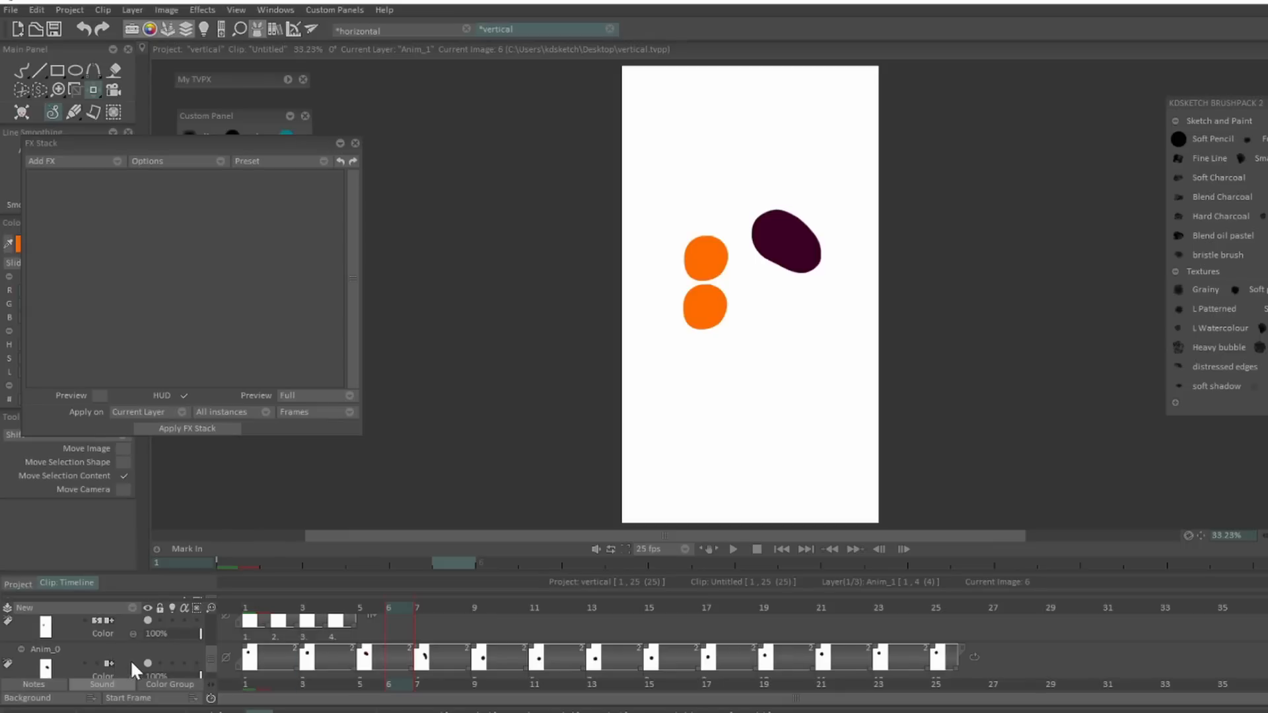
pyautogui.scroll(-1, 130, 660)
pyautogui.click(127, 634)
pyautogui.rightClick(125, 631)
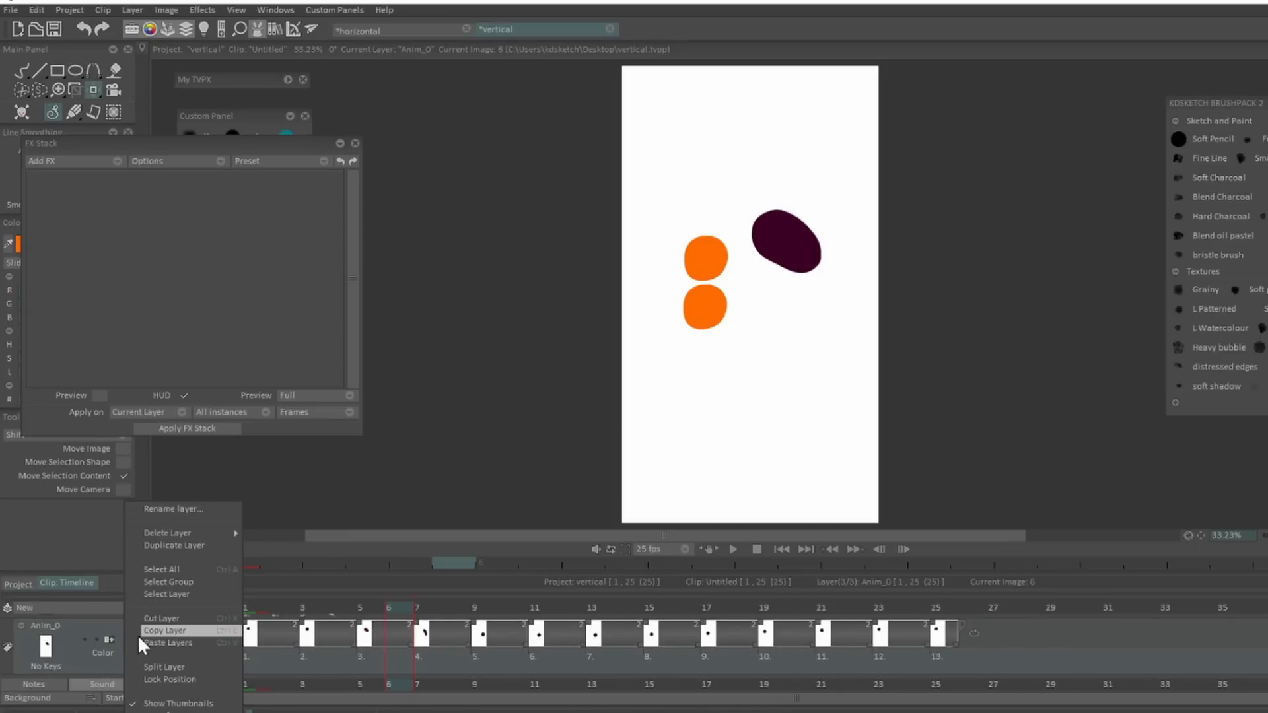
pyautogui.click(149, 631)
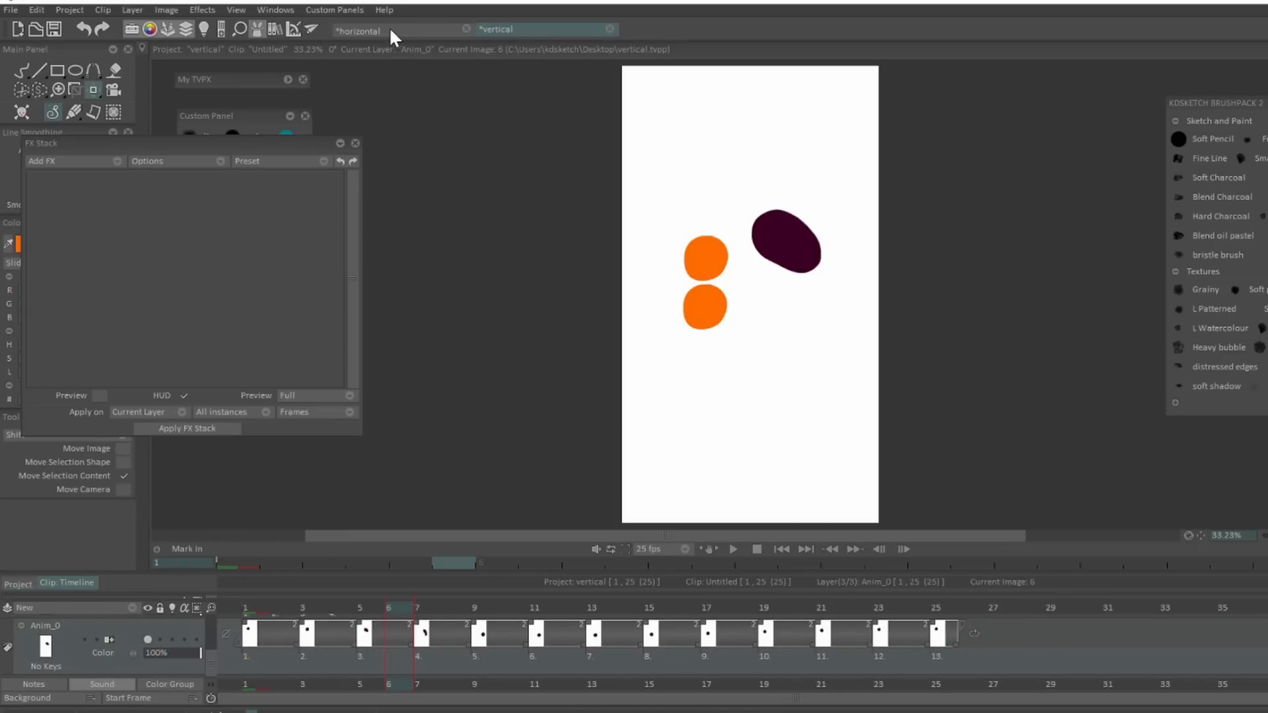
pyautogui.click(387, 30)
pyautogui.rightClick(122, 629)
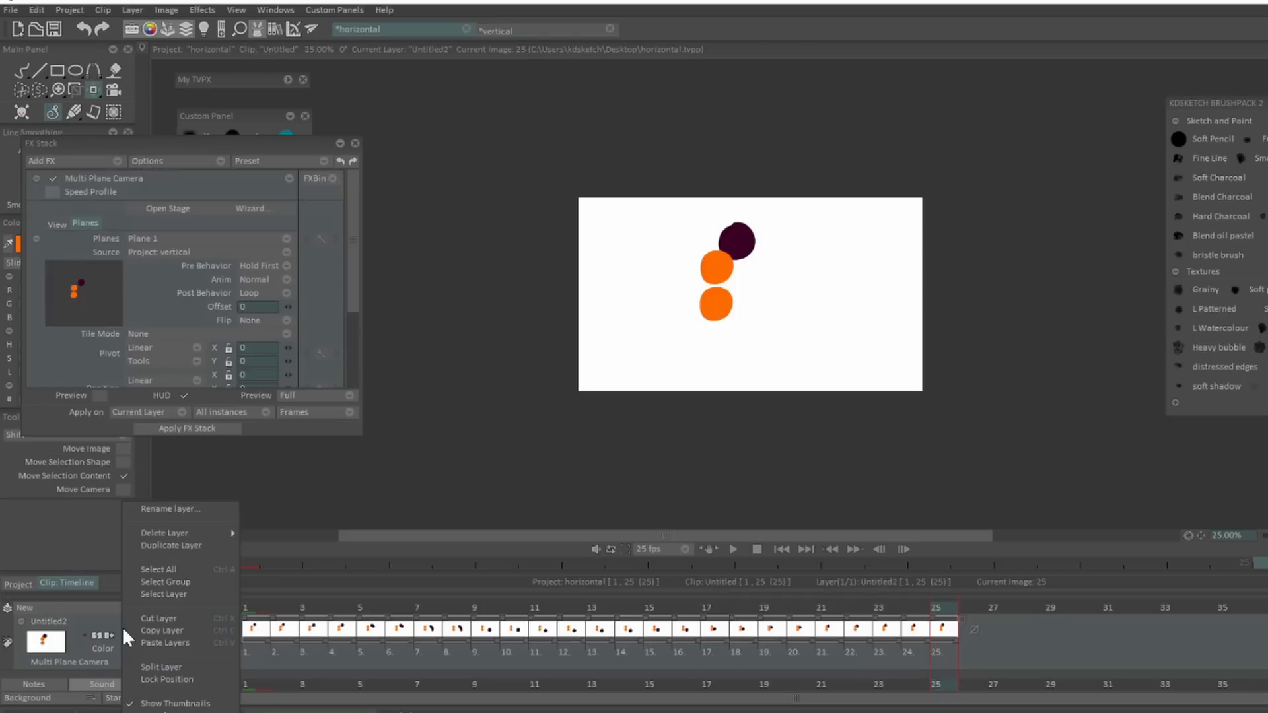
pyautogui.click(188, 642)
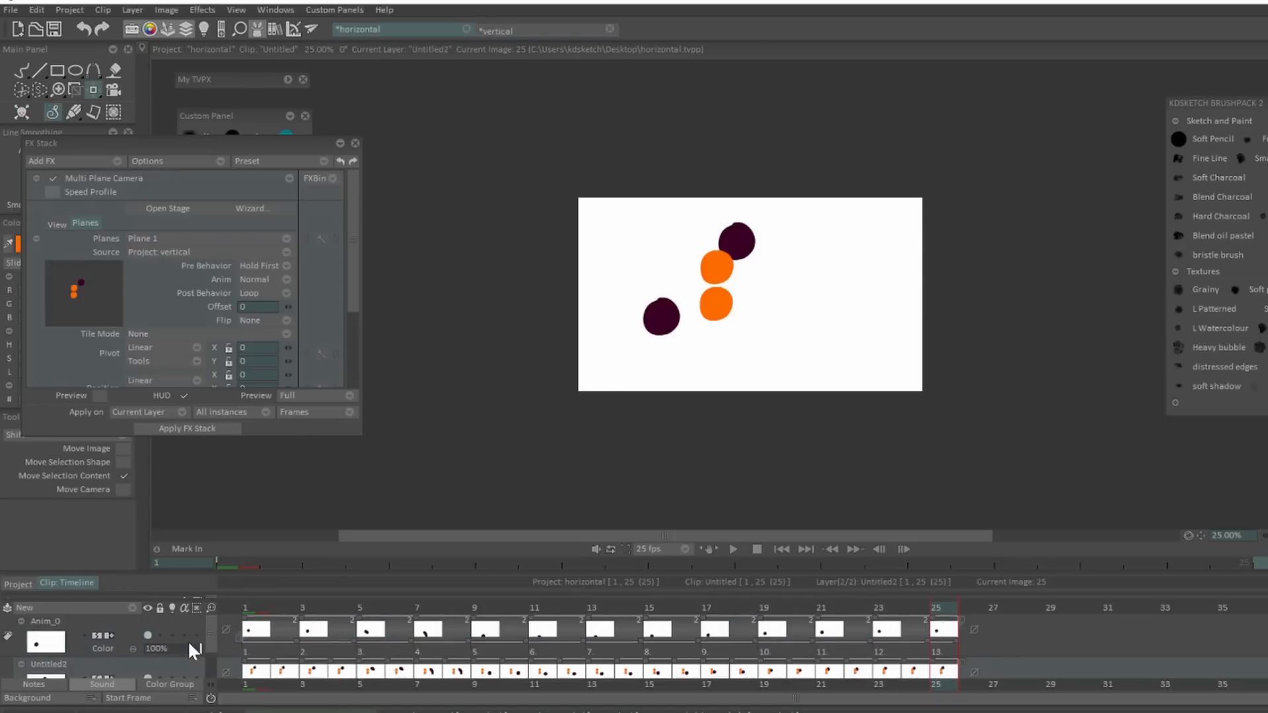
# Create an empty layer with Anim_0's timing in the horizontal project using Duplicate Structure
pyautogui.click(288, 626)
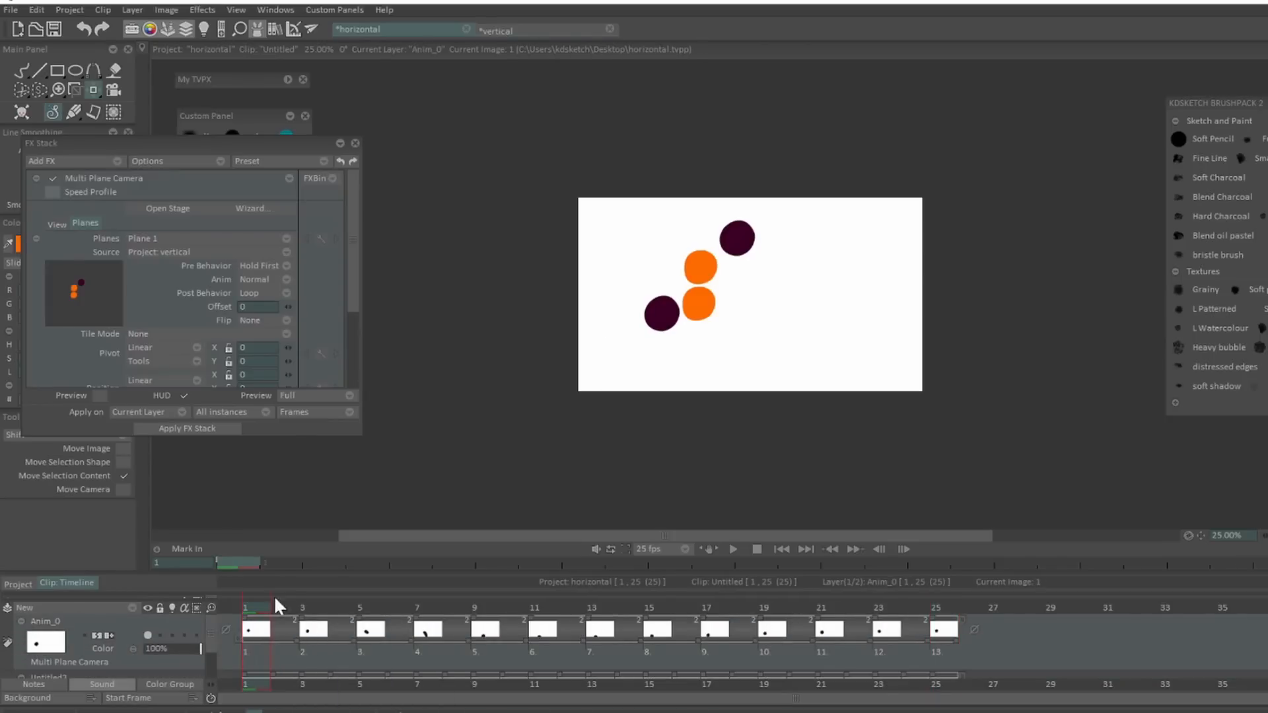
pyautogui.moveTo(278, 605); pyautogui.dragTo(245, 636)
pyautogui.click(133, 605)
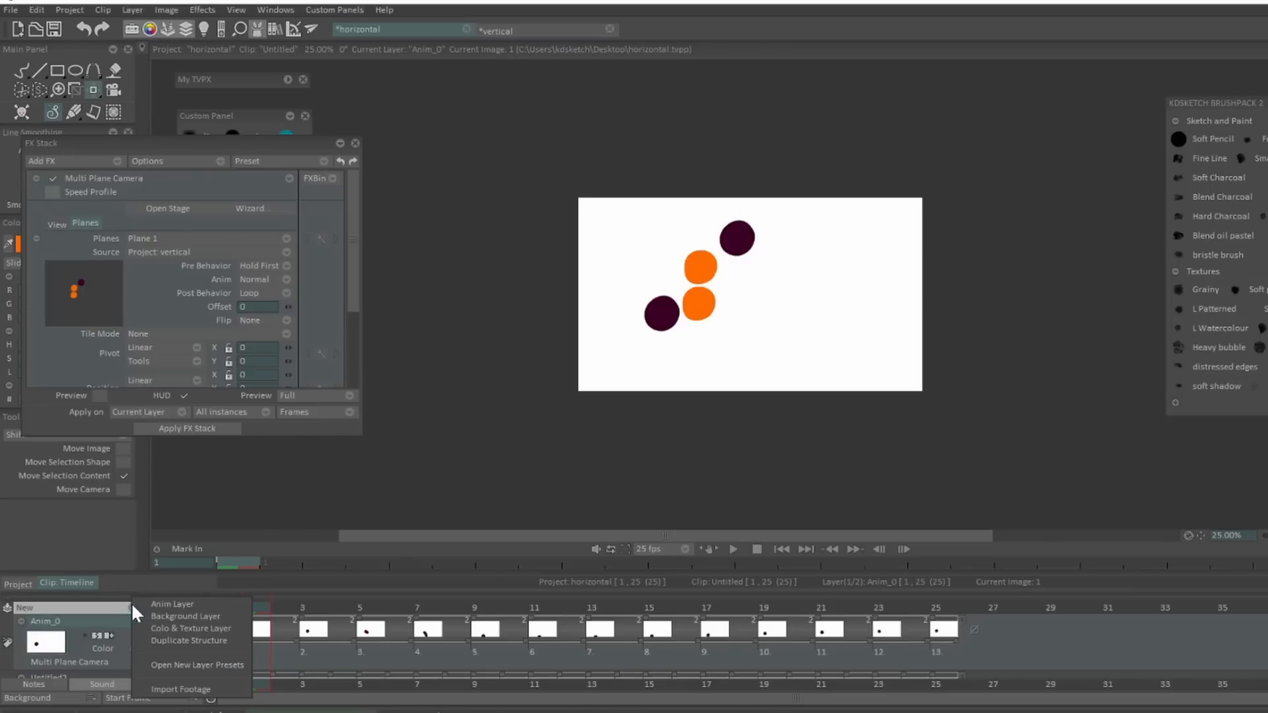
pyautogui.click(167, 641)
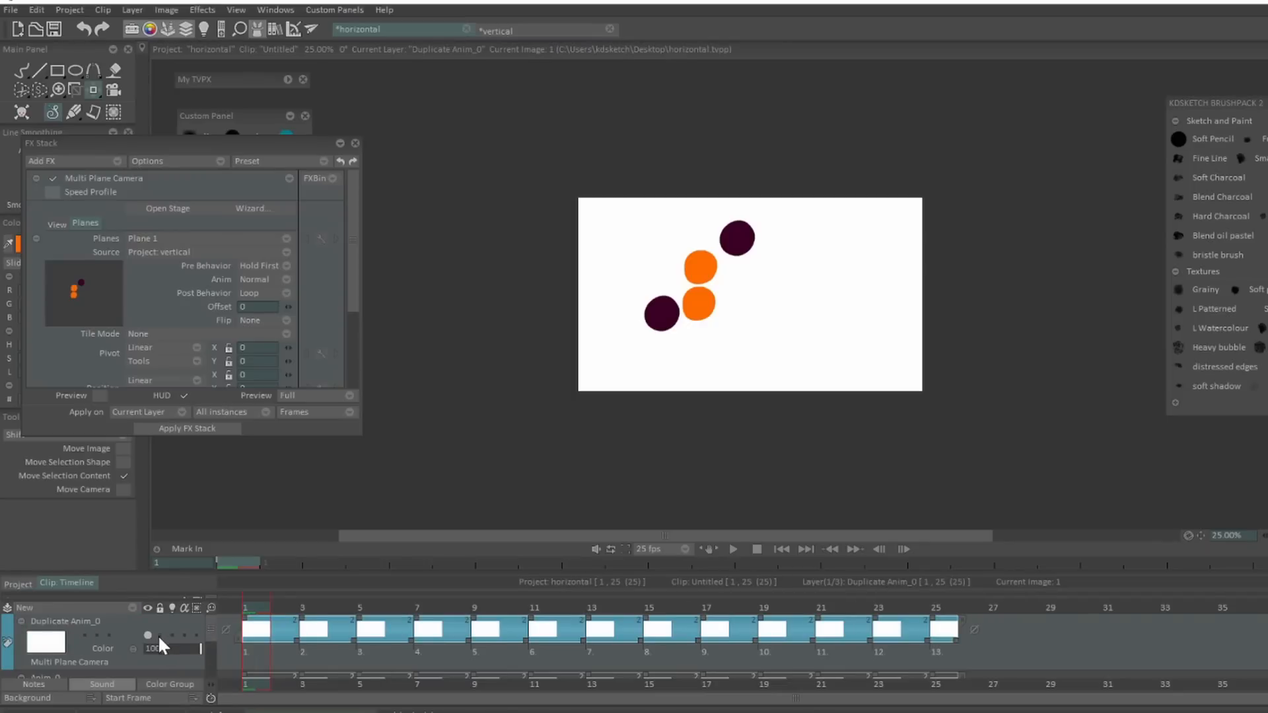
pyautogui.moveTo(264, 607); pyautogui.dragTo(248, 636)
# Delete the pasted Anim_0 layer from the horizontal project and return to its structure duplicate
pyautogui.scroll(-3, 124, 642)
pyautogui.click(123, 650)
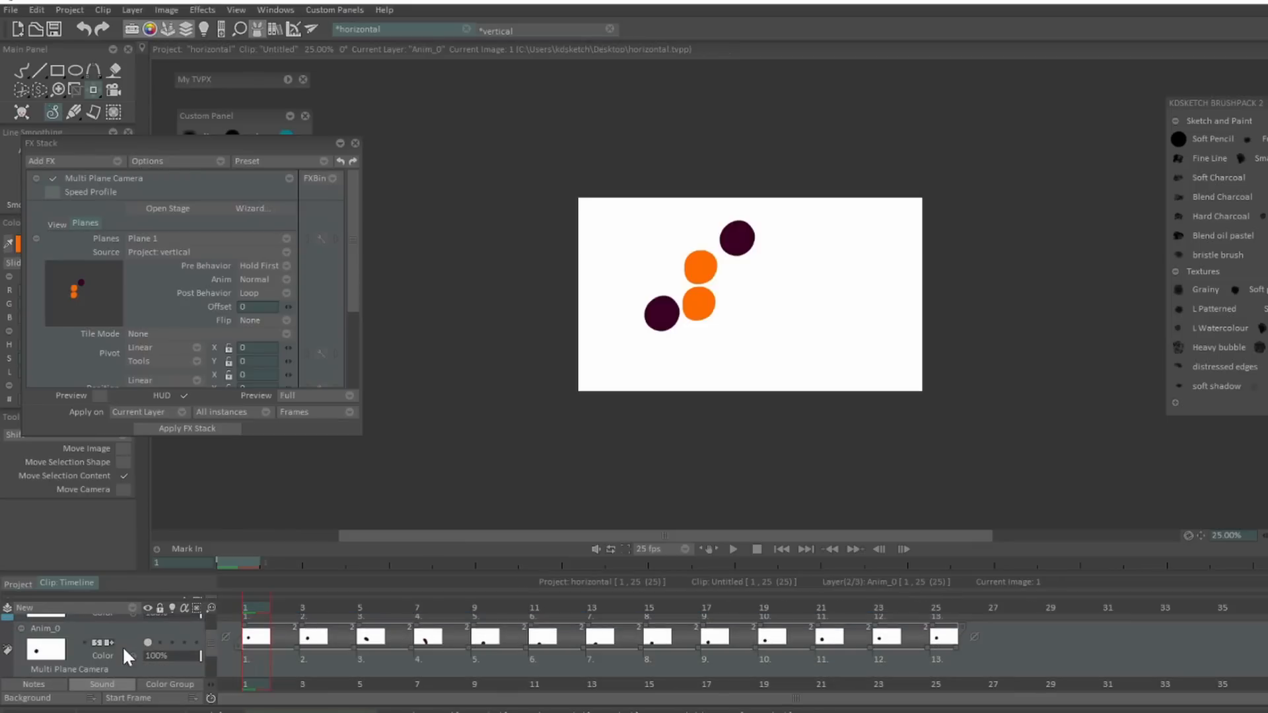
pyautogui.rightClick(122, 646)
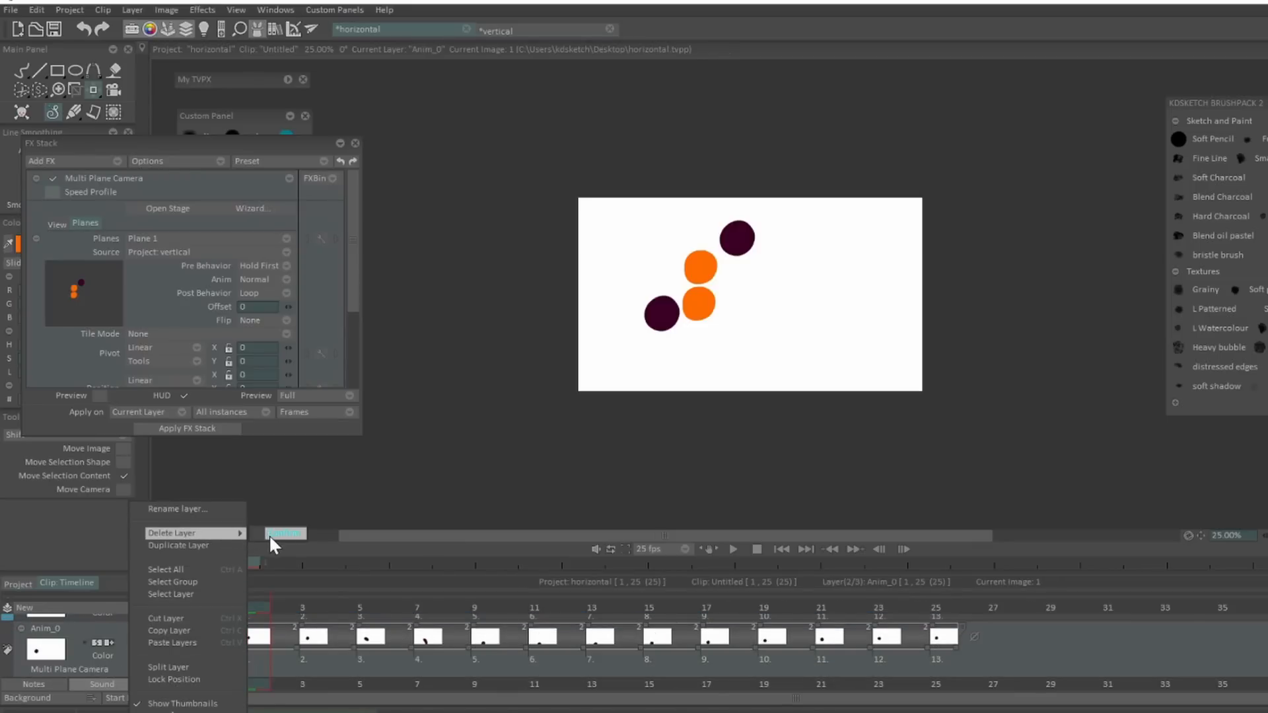
pyautogui.click(268, 533)
pyautogui.scroll(2, 80, 660)
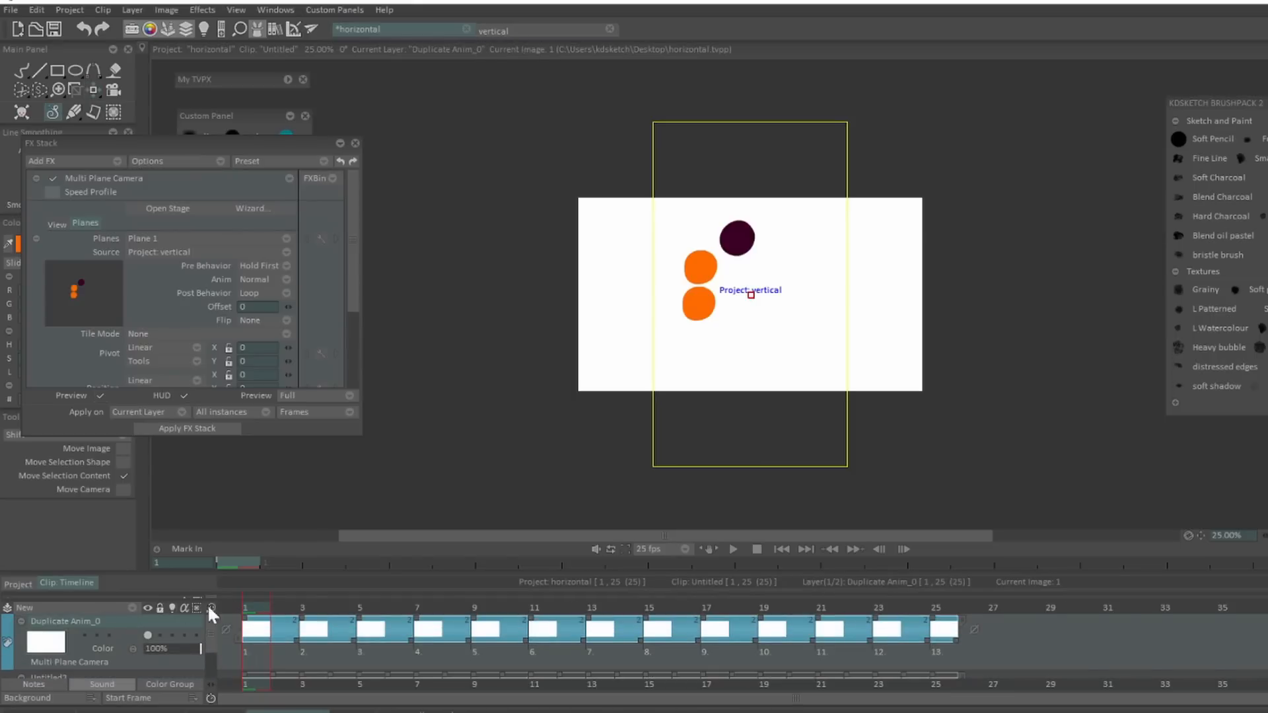
# Move the vertical project plane to about X 308 and apply the FX stack to the Duplicate Anim_0 layer on Heads
pyautogui.moveTo(751, 305); pyautogui.dragTo(806, 295)
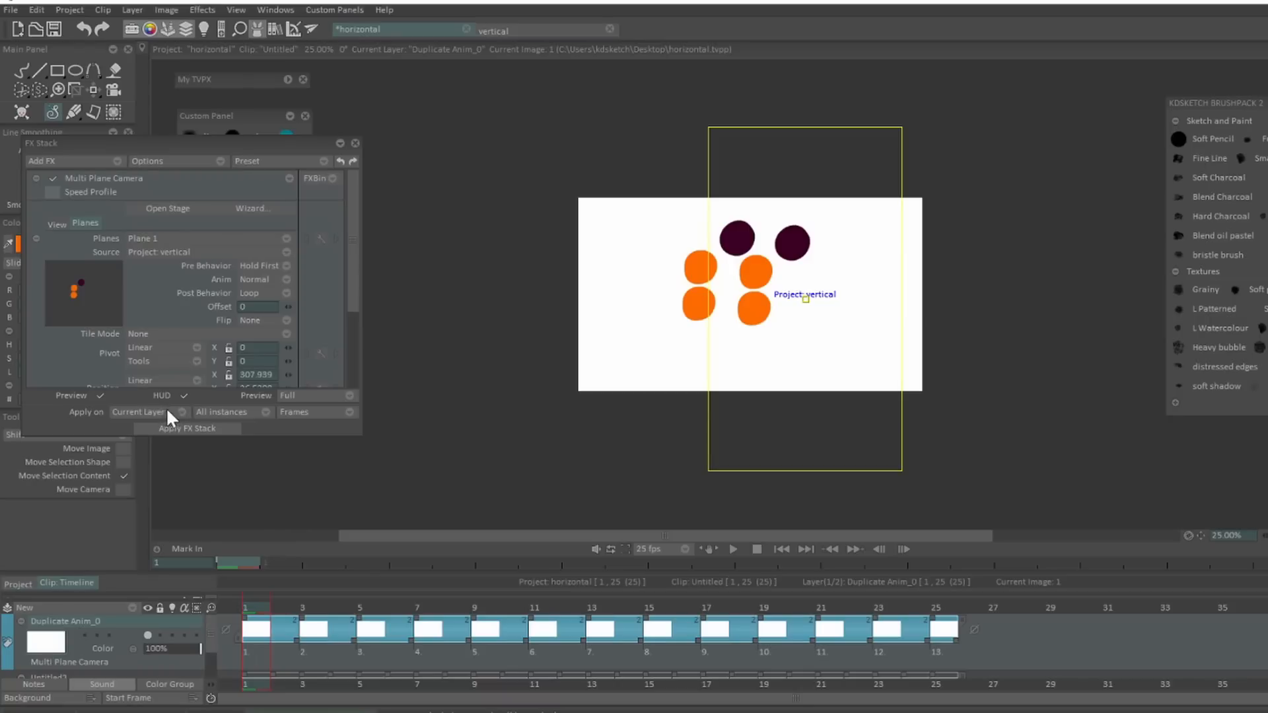
pyautogui.click(308, 409)
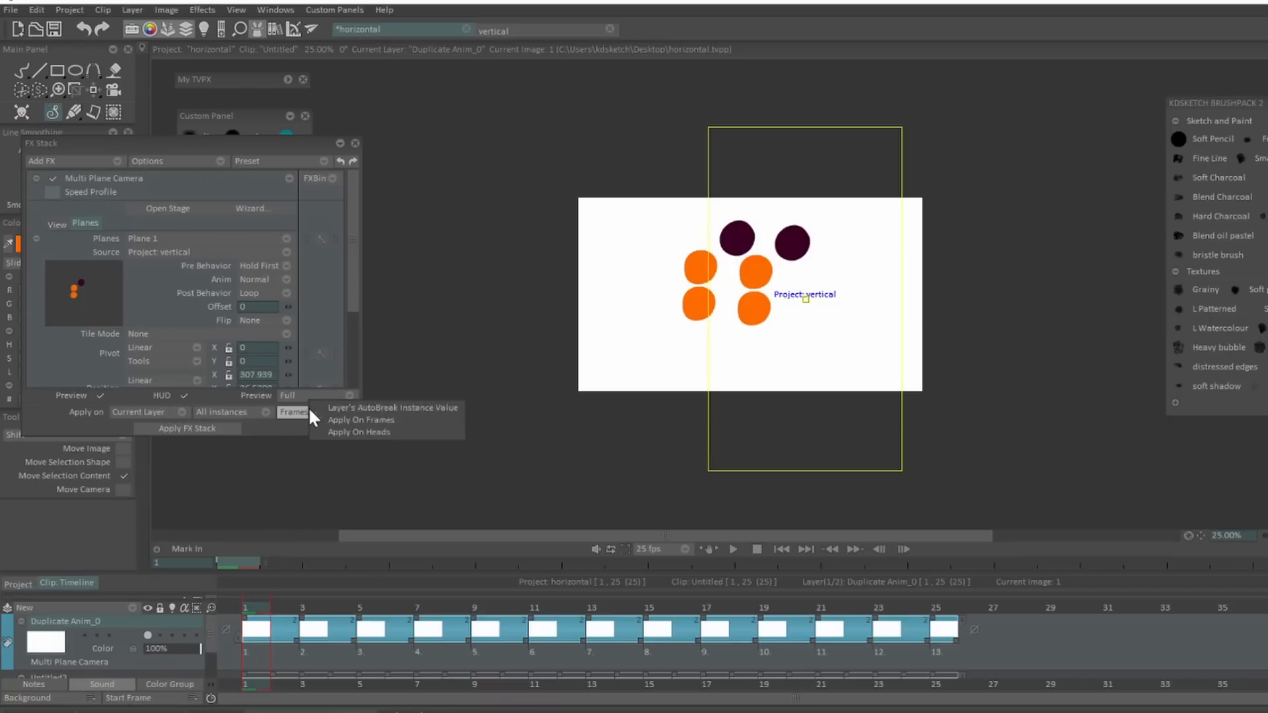
pyautogui.click(348, 429)
pyautogui.click(212, 430)
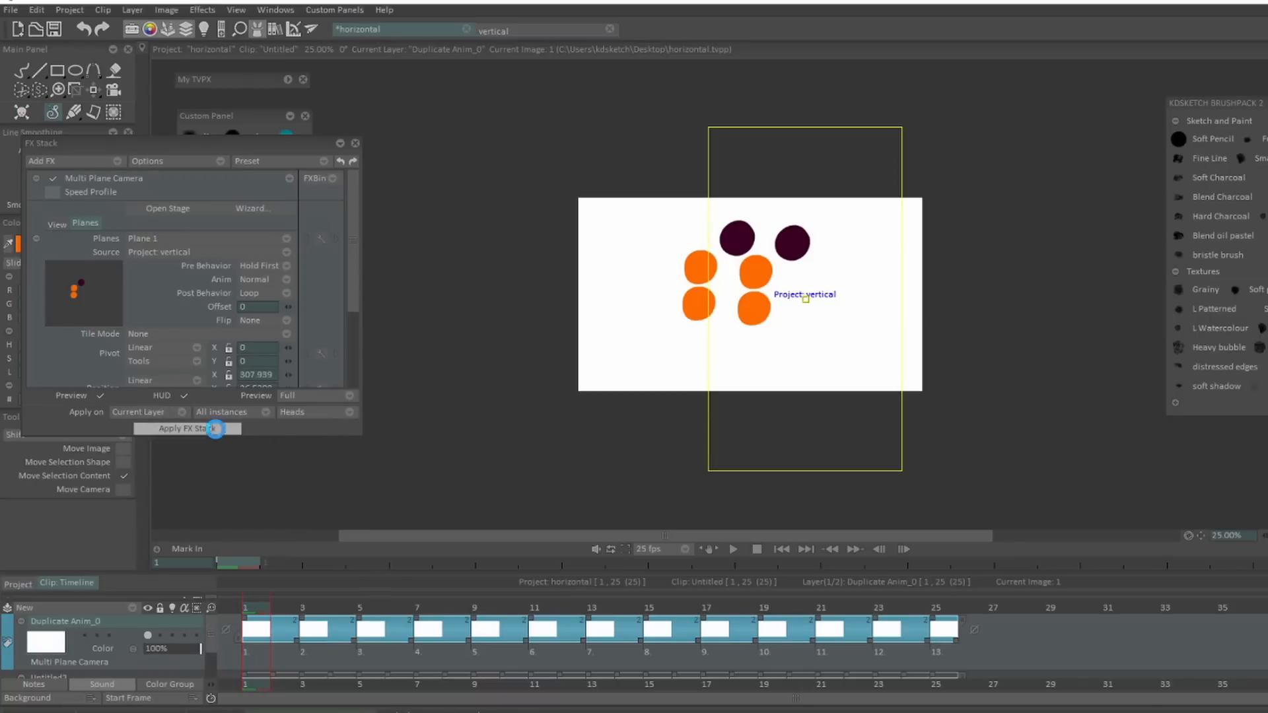
pyautogui.moveTo(887, 592); pyautogui.dragTo(253, 619)
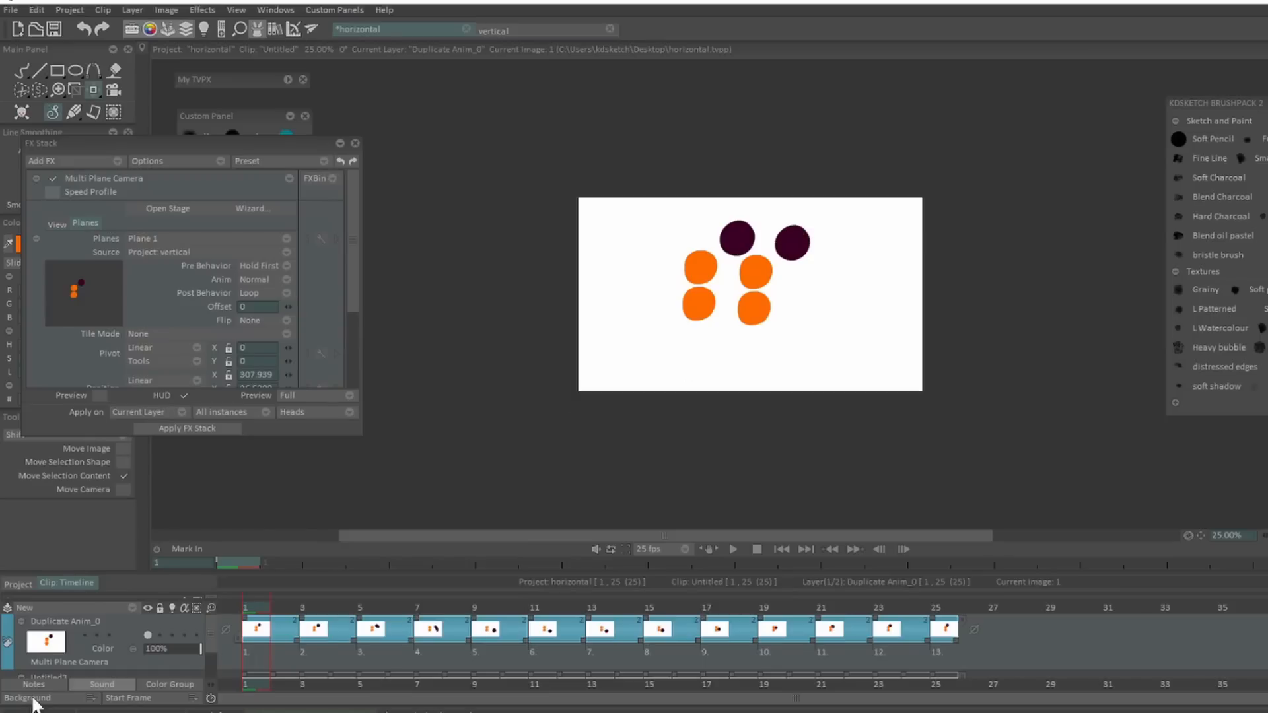
# Duplicate the structure of the Duplicate Anim_0 layer and hide the two rendered layers beneath the new one
pyautogui.click(114, 608)
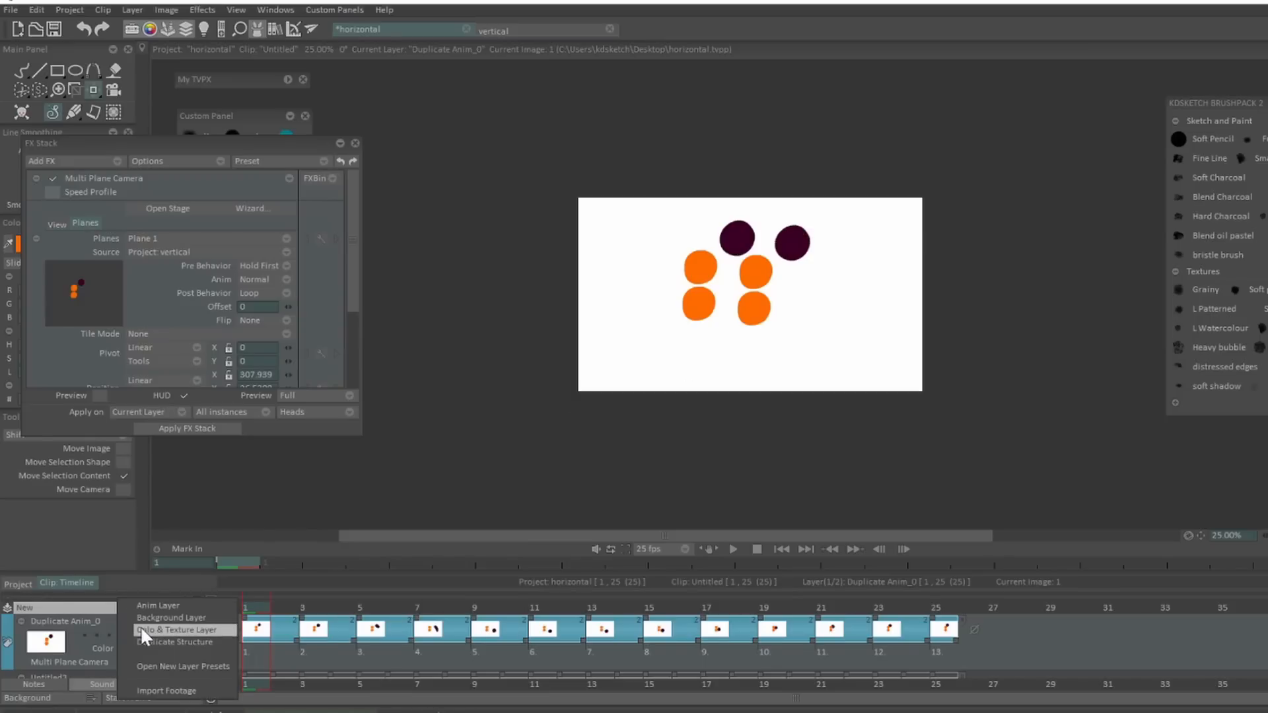
pyautogui.click(141, 643)
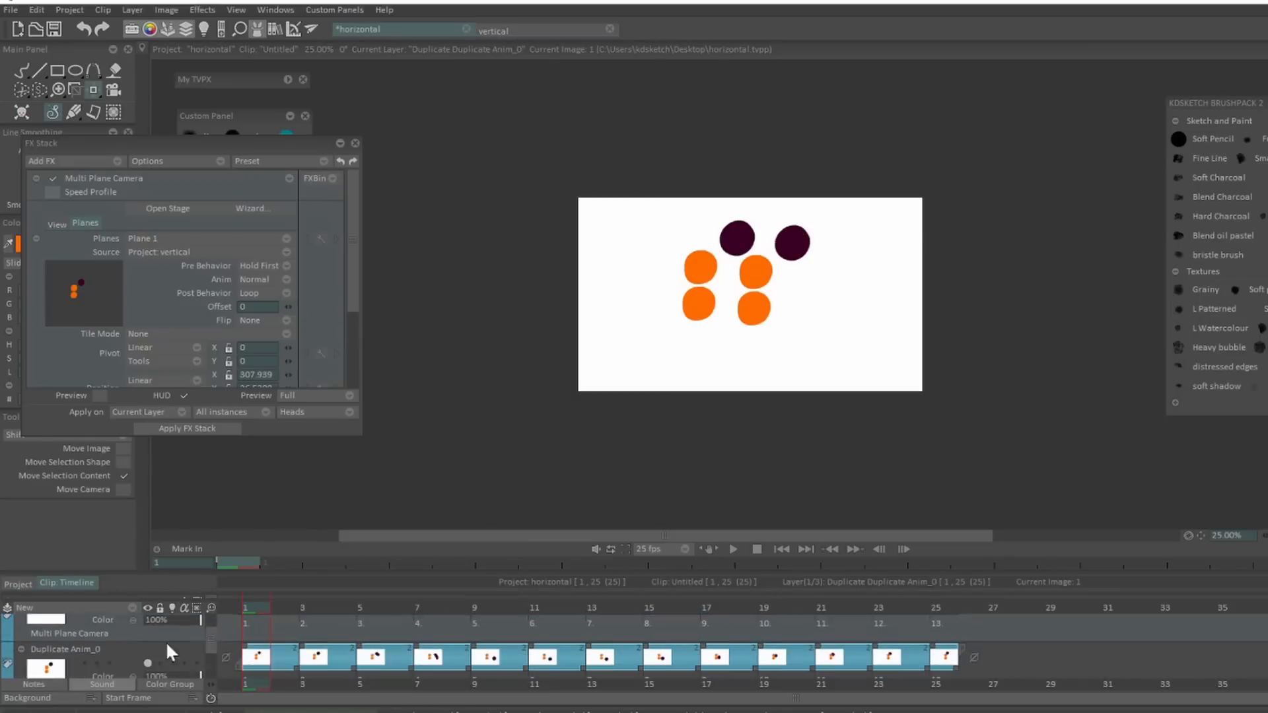
pyautogui.click(146, 655)
pyautogui.scroll(-2, 145, 661)
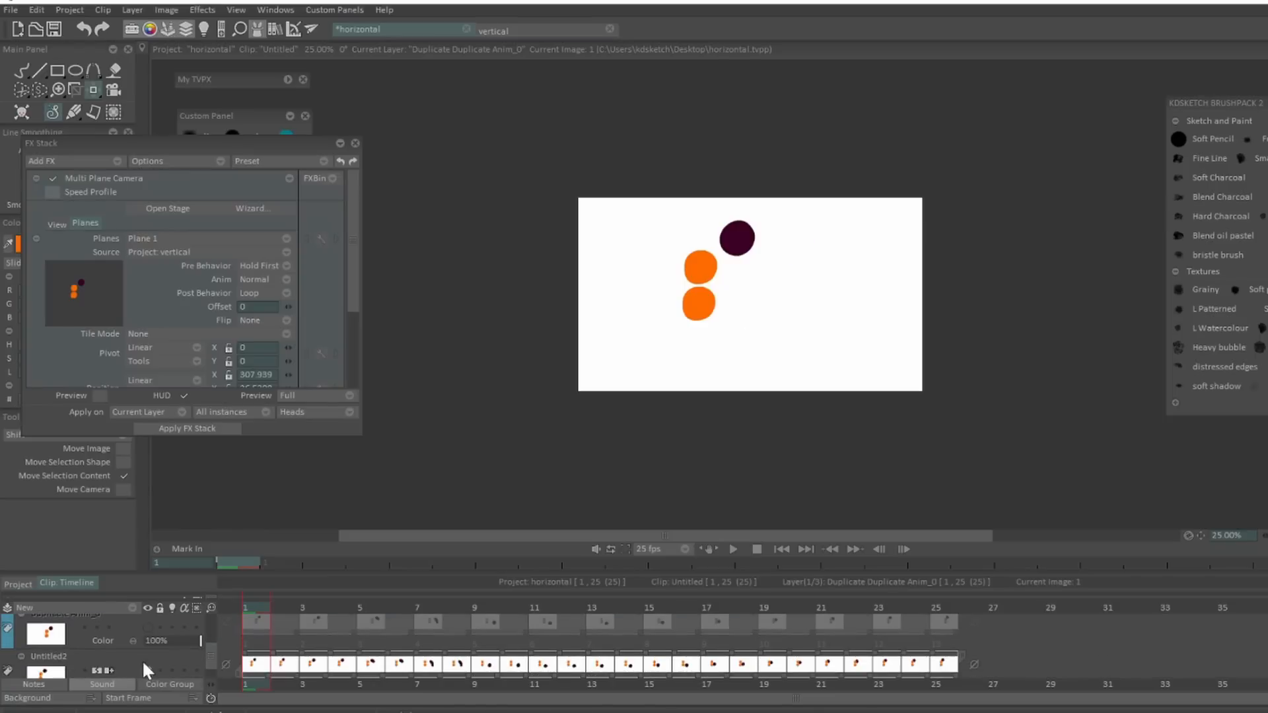
pyautogui.click(148, 669)
pyautogui.scroll(2, 143, 665)
pyautogui.scroll(1, 140, 660)
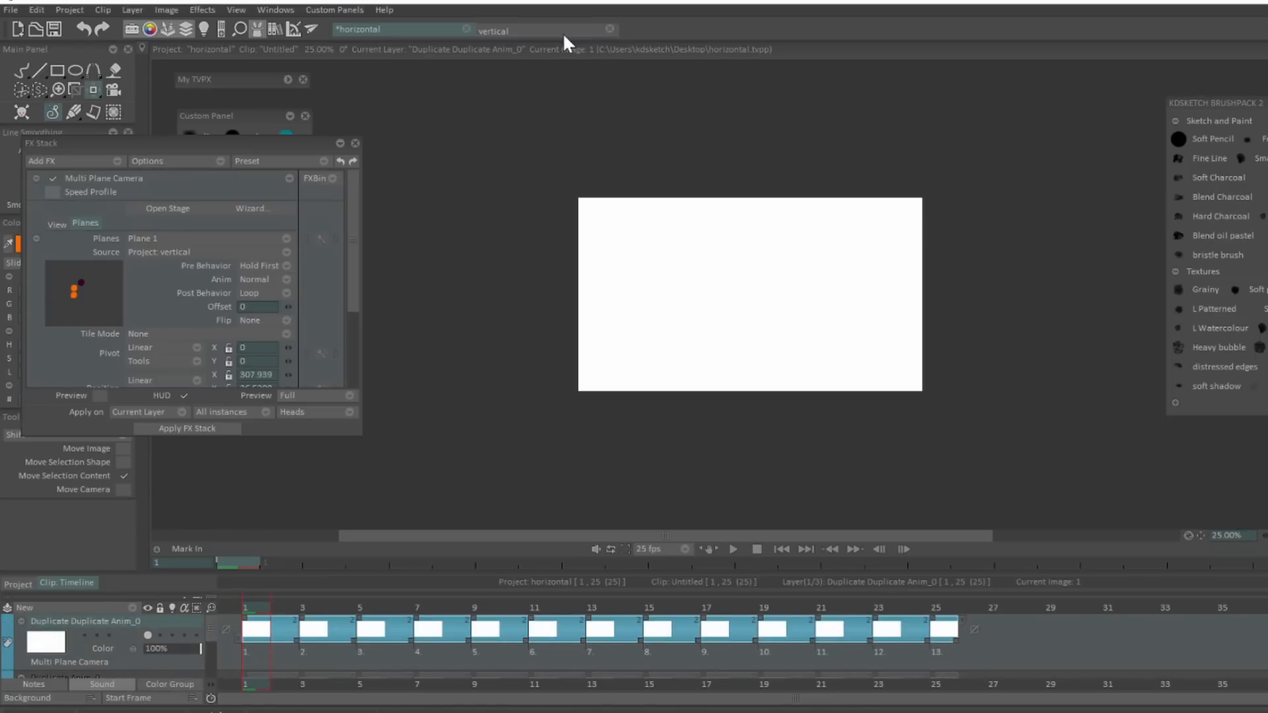
# Leave only the Anim_0 layer visible in the vertical project and go to frame 7
pyautogui.click(562, 33)
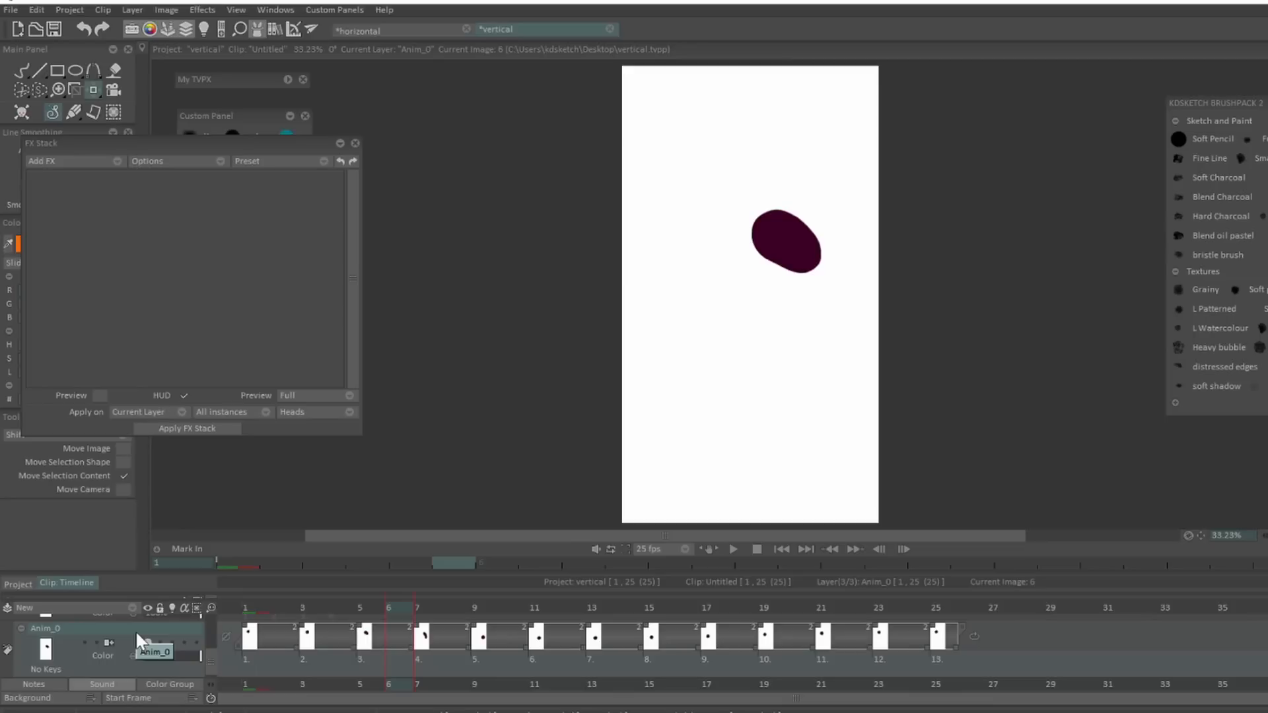
pyautogui.moveTo(281, 647); pyautogui.dragTo(426, 647)
pyautogui.click(148, 641)
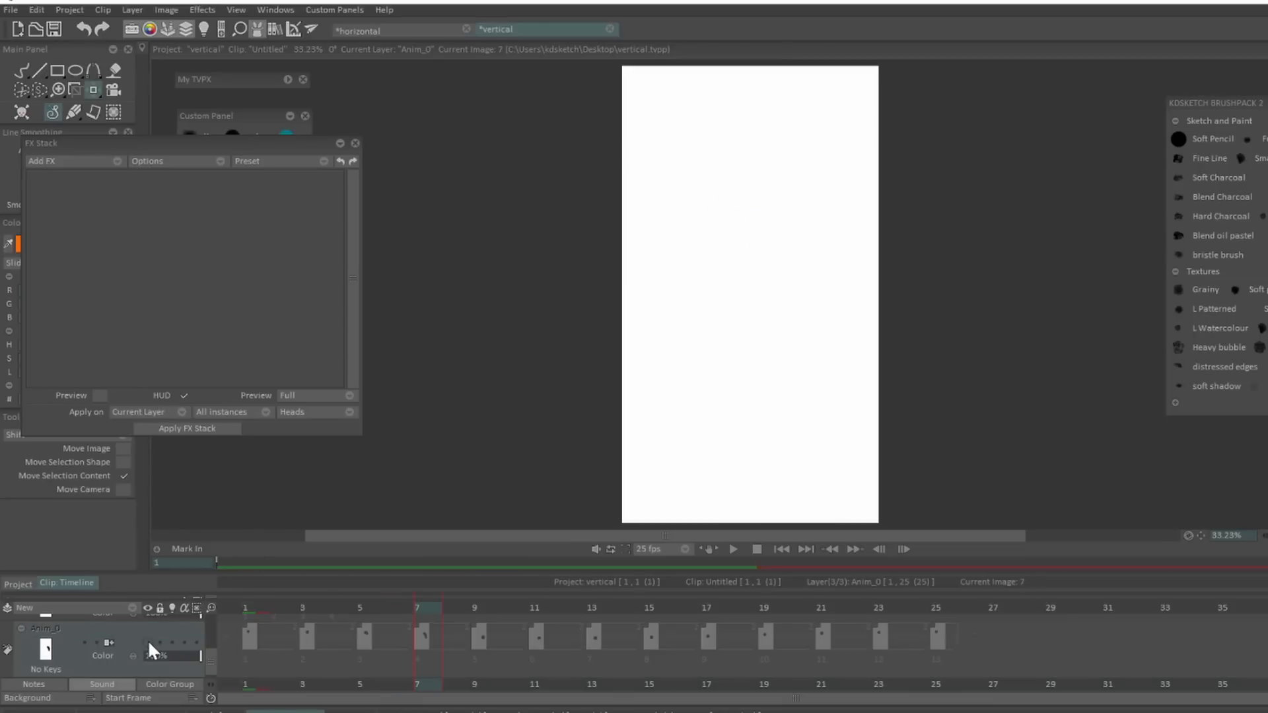
pyautogui.click(148, 641)
pyautogui.moveTo(212, 660)
pyautogui.mouseDown()
pyautogui.moveTo(211, 605)
pyautogui.moveTo(212, 656)
pyautogui.mouseUp()
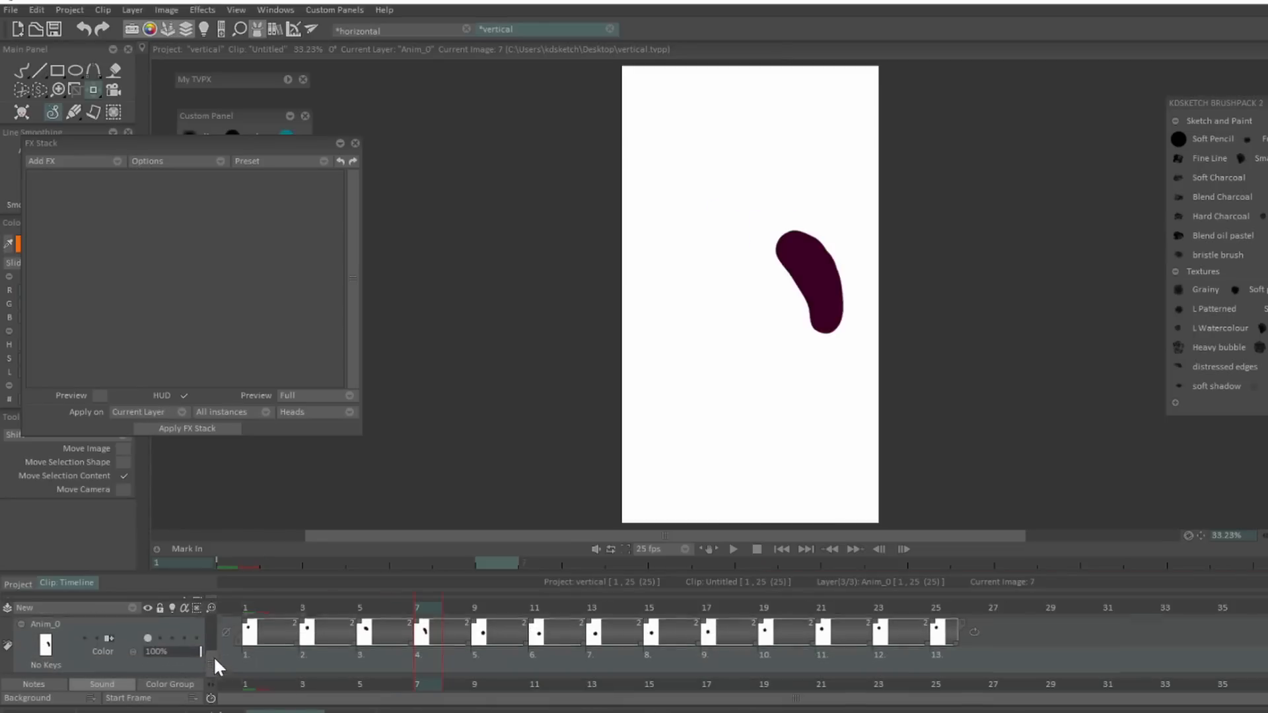
# Preview the effect in the horizontal project, move the plane to about X -424, and apply the FX stack on Heads
pyautogui.click(386, 26)
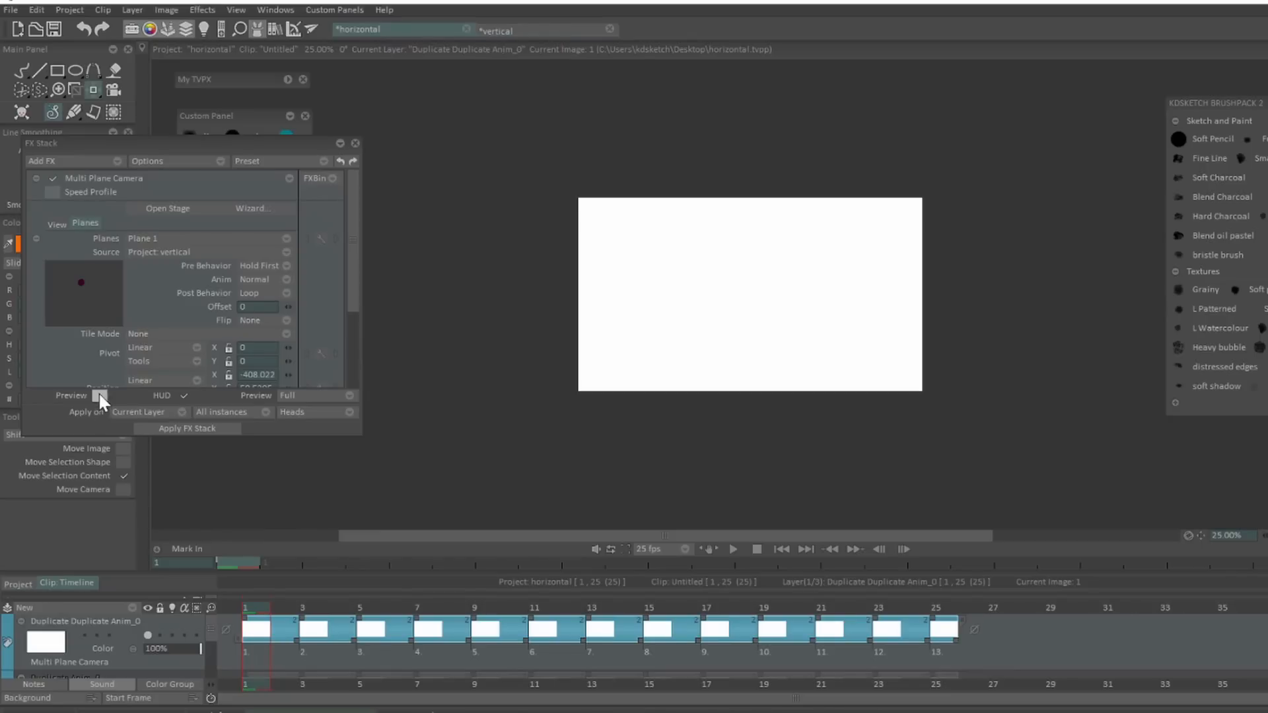
pyautogui.click(99, 395)
pyautogui.moveTo(675, 300); pyautogui.dragTo(675, 330)
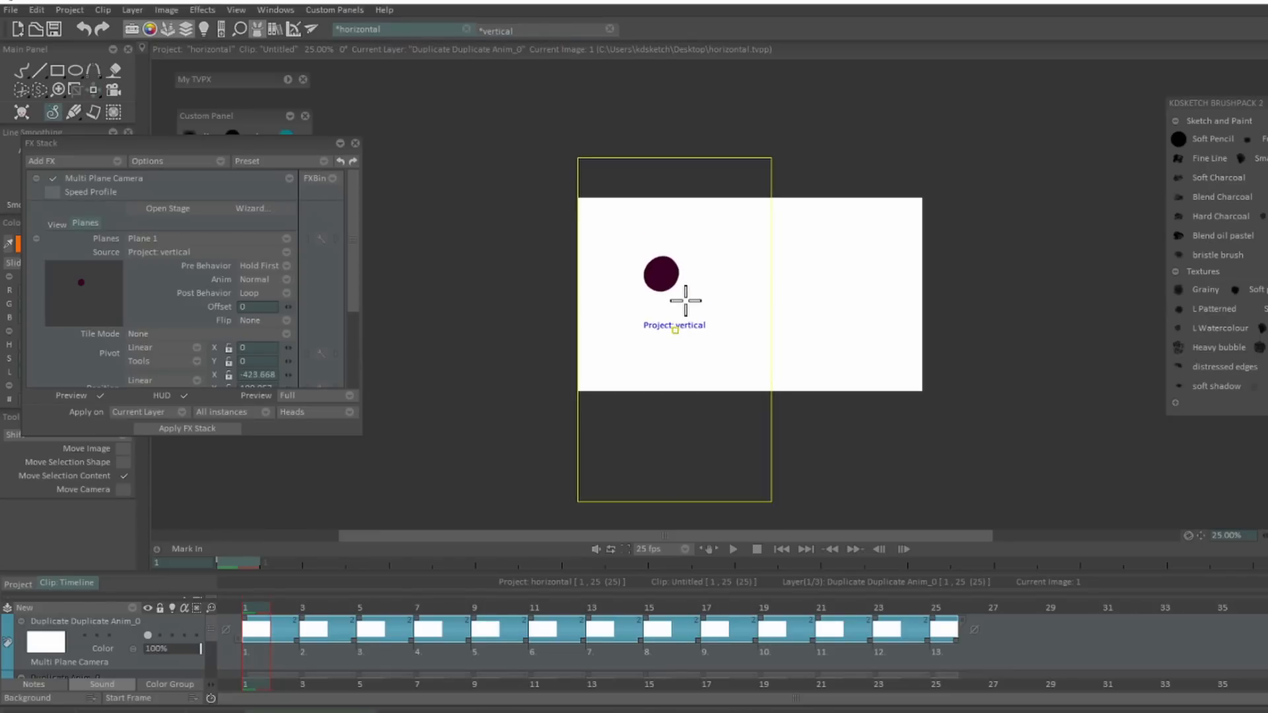
pyautogui.click(307, 412)
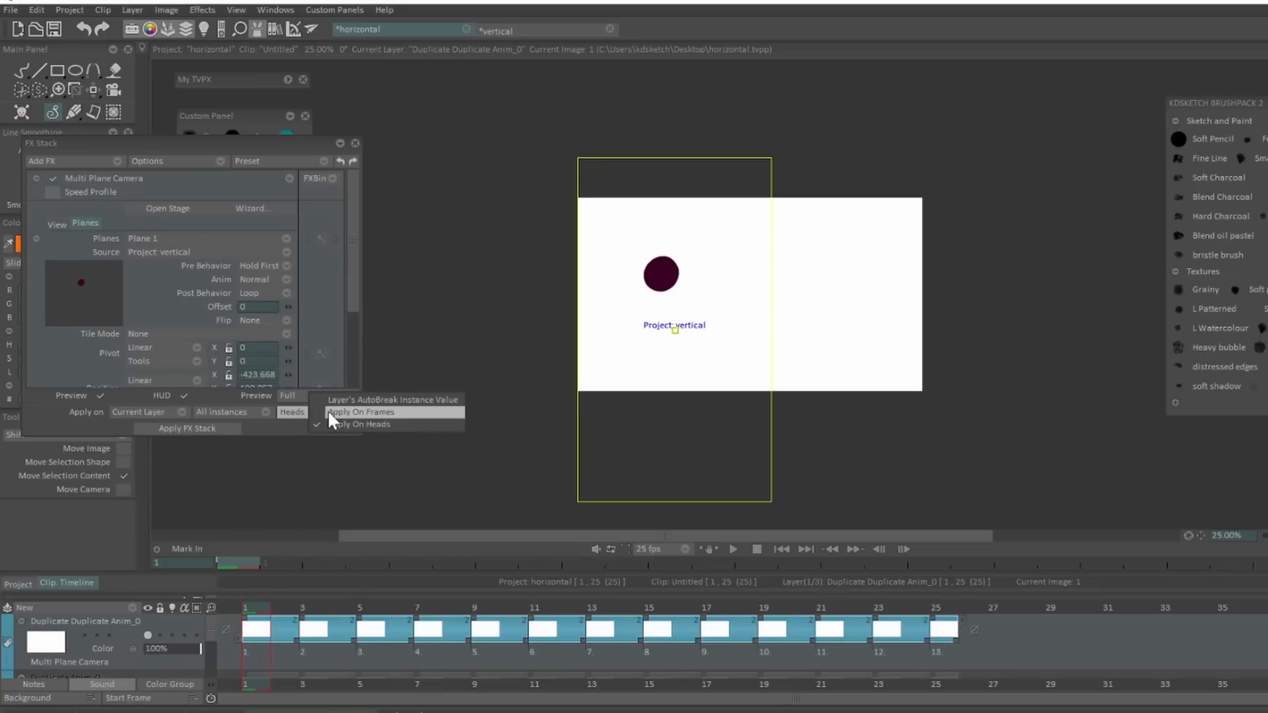
pyautogui.click(367, 426)
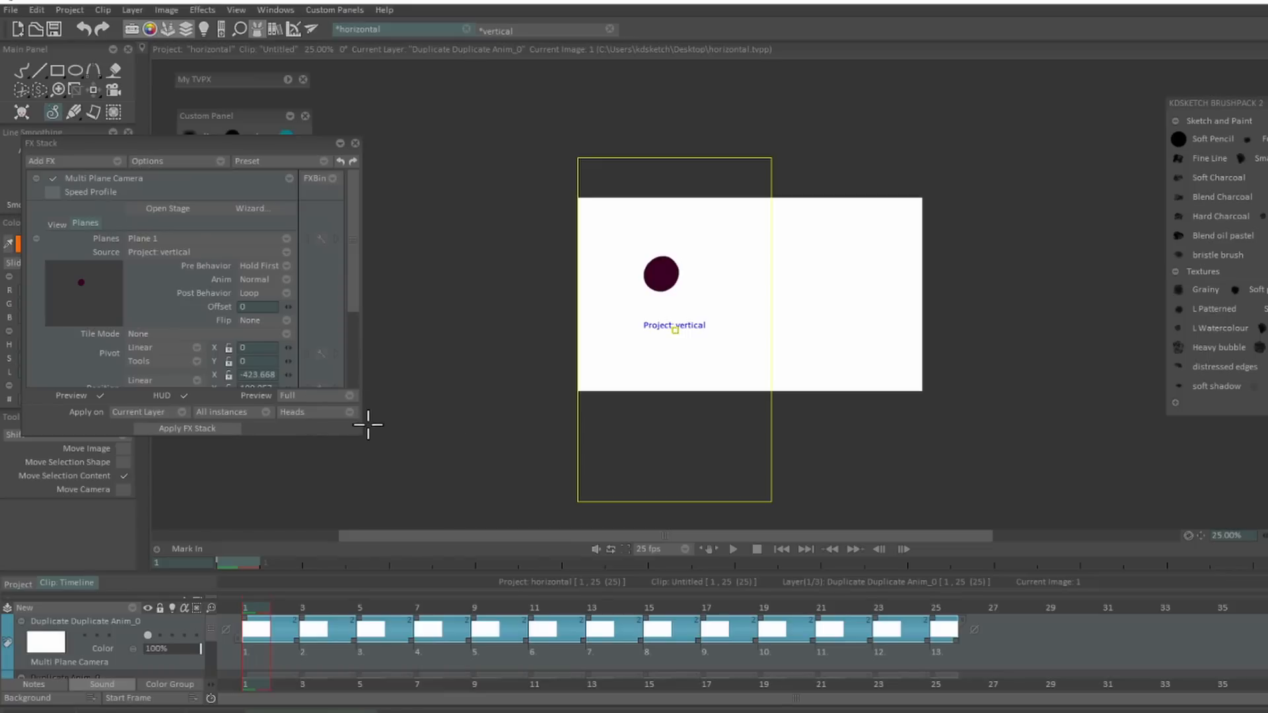
pyautogui.click(212, 426)
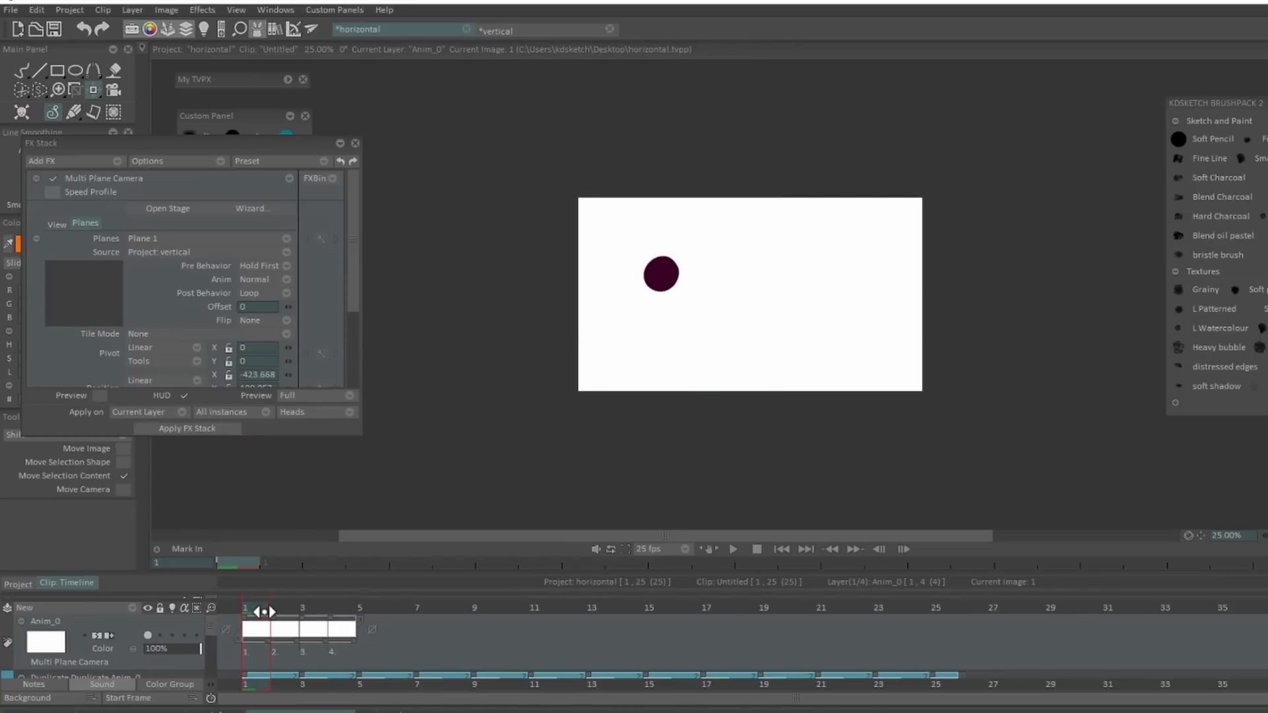
# Scrub the four-frame layer in the horizontal project and make only Anim_1 visible in the vertical project
pyautogui.moveTo(264, 612); pyautogui.dragTo(347, 643)
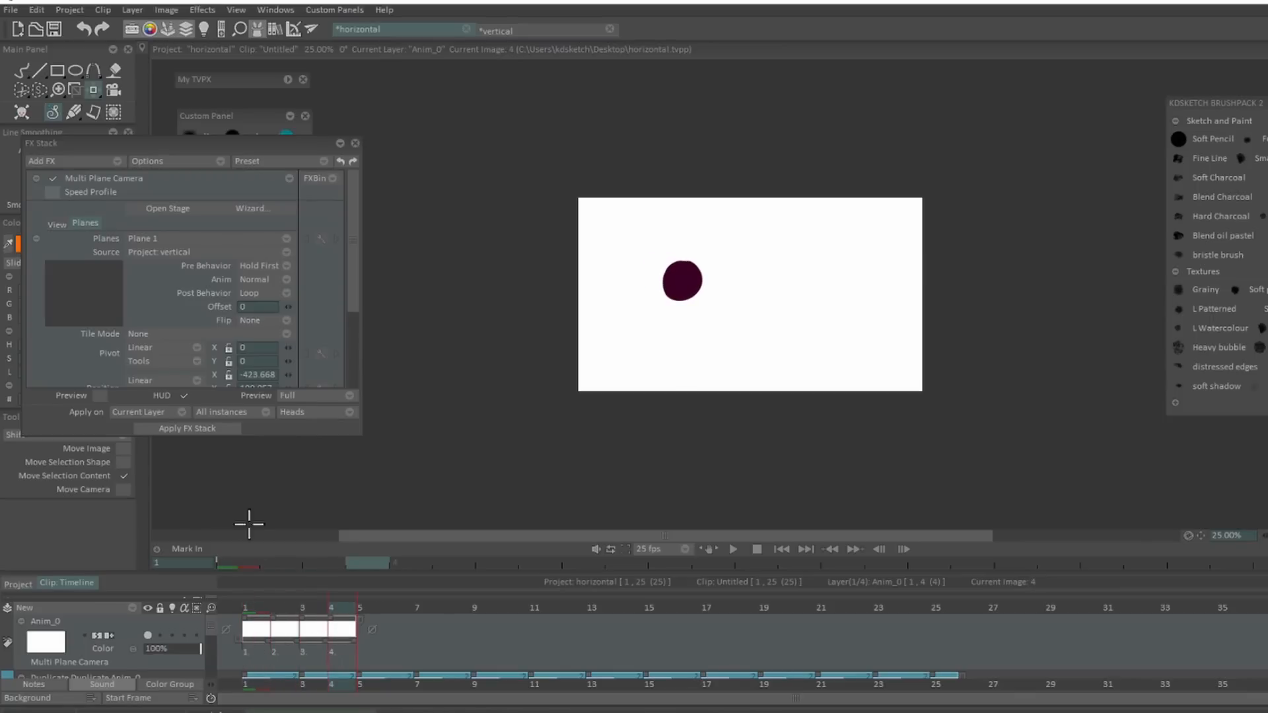
pyautogui.click(514, 30)
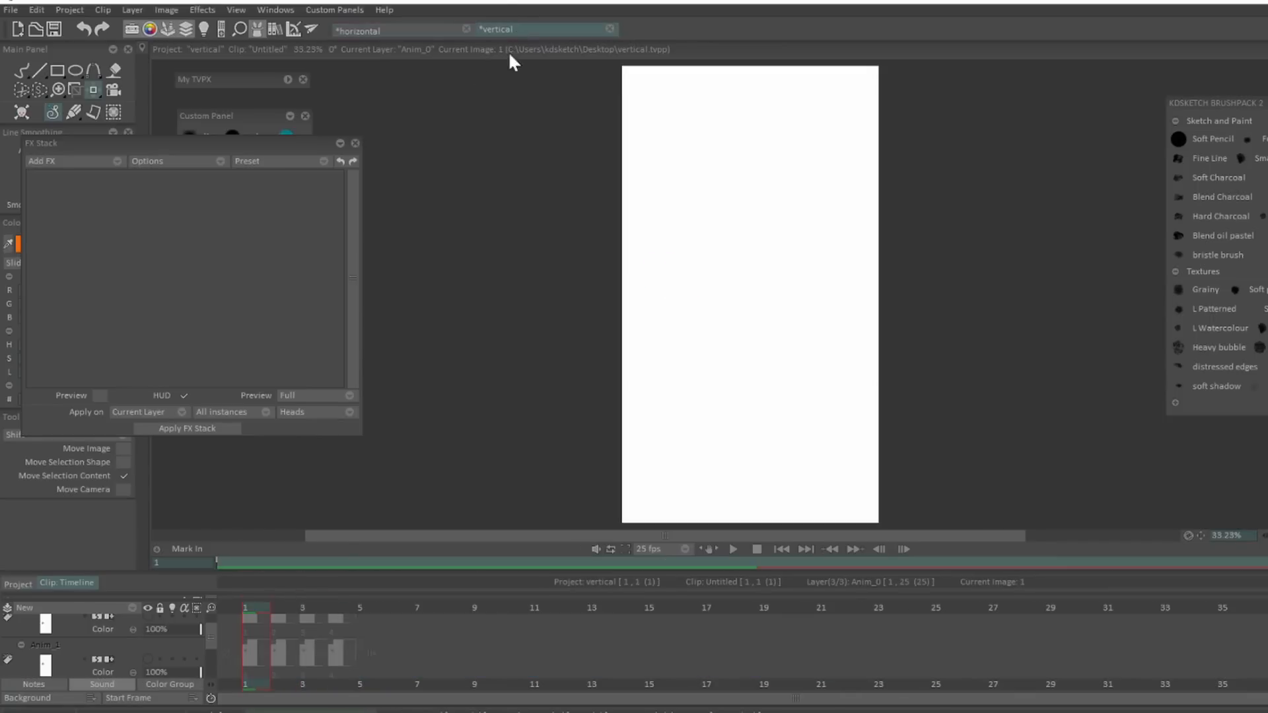
pyautogui.click(145, 658)
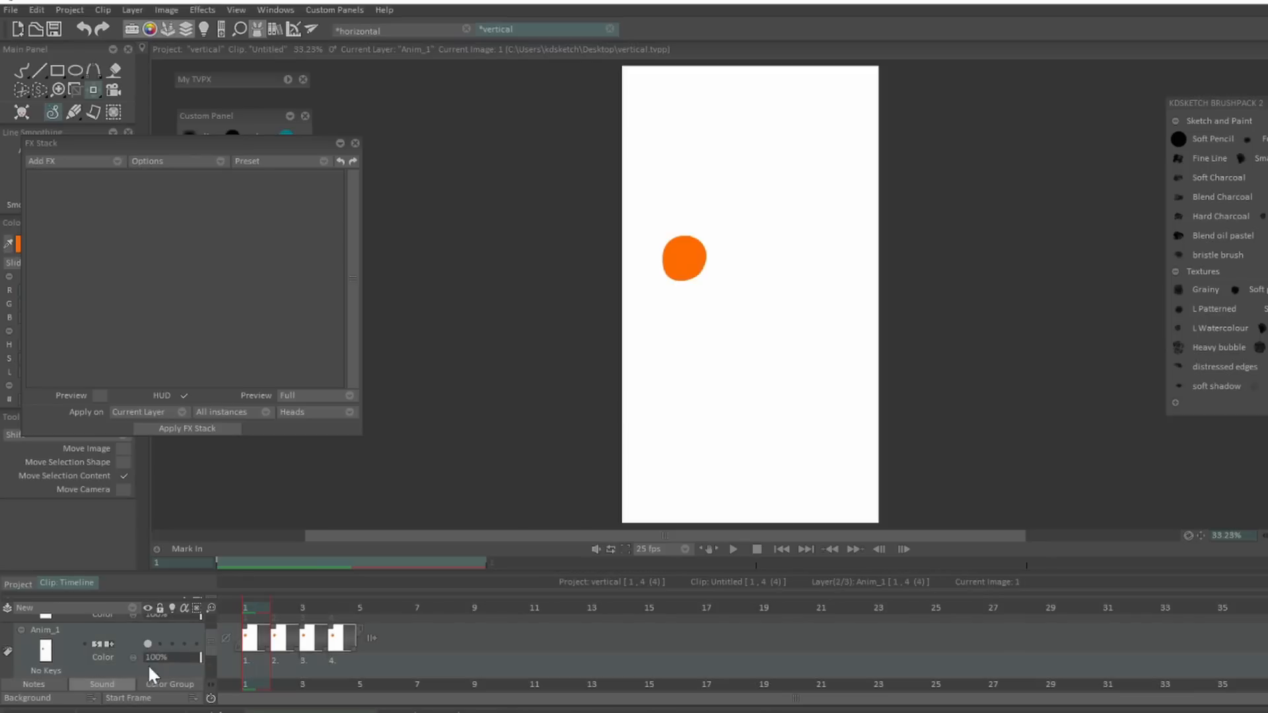
pyautogui.click(404, 31)
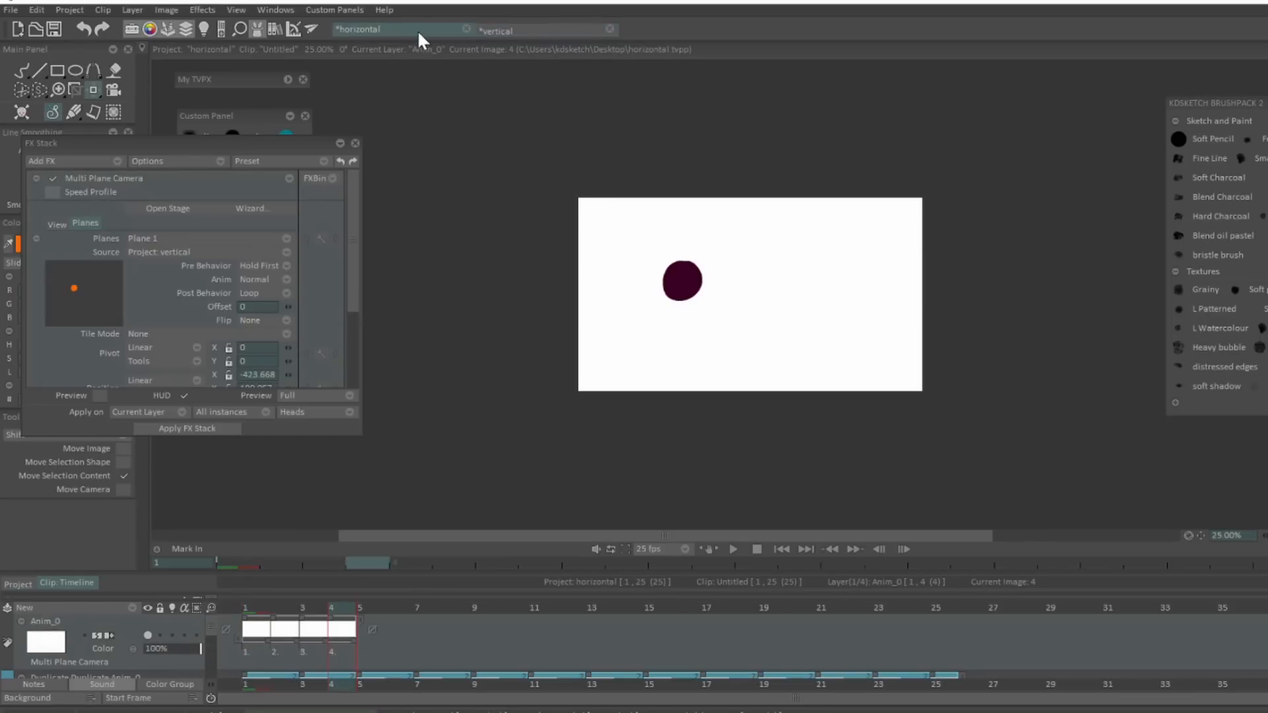
# Preview the effect at frame 1, move the plane to about X 376, and apply the FX stack to the four-frame layer on Heads
pyautogui.click(99, 394)
pyautogui.click(255, 608)
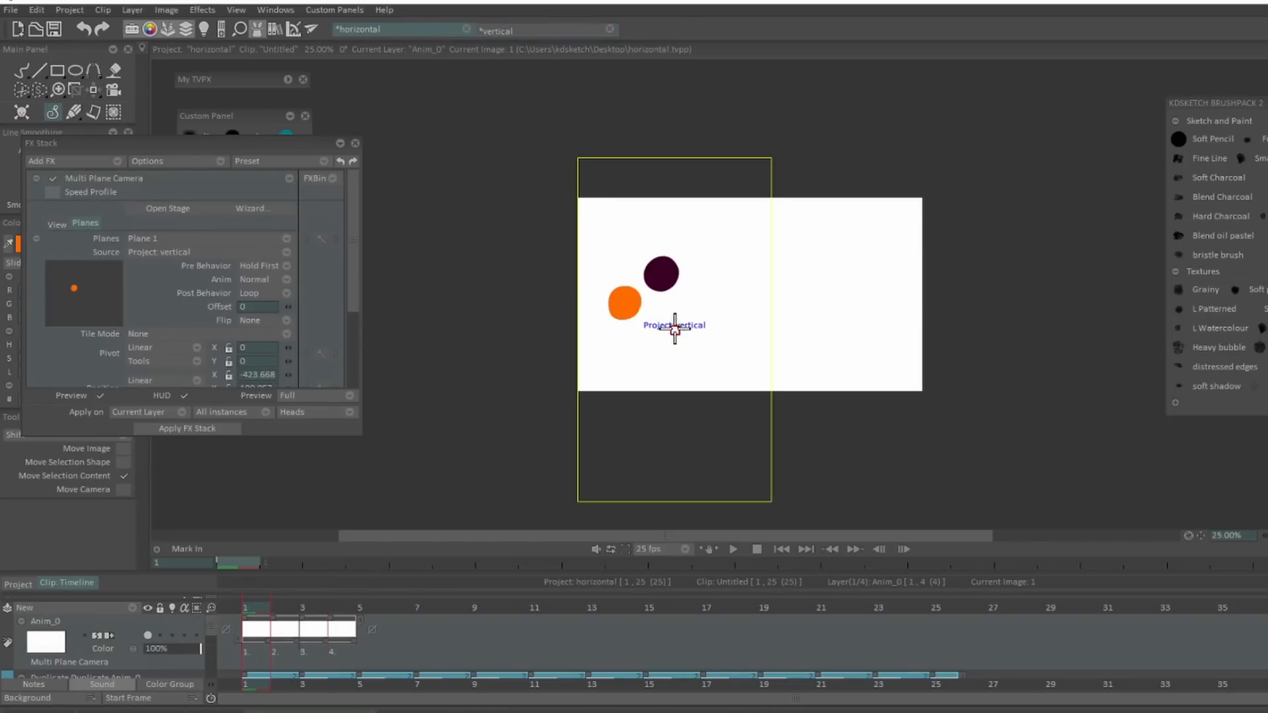
pyautogui.moveTo(674, 328); pyautogui.dragTo(819, 325)
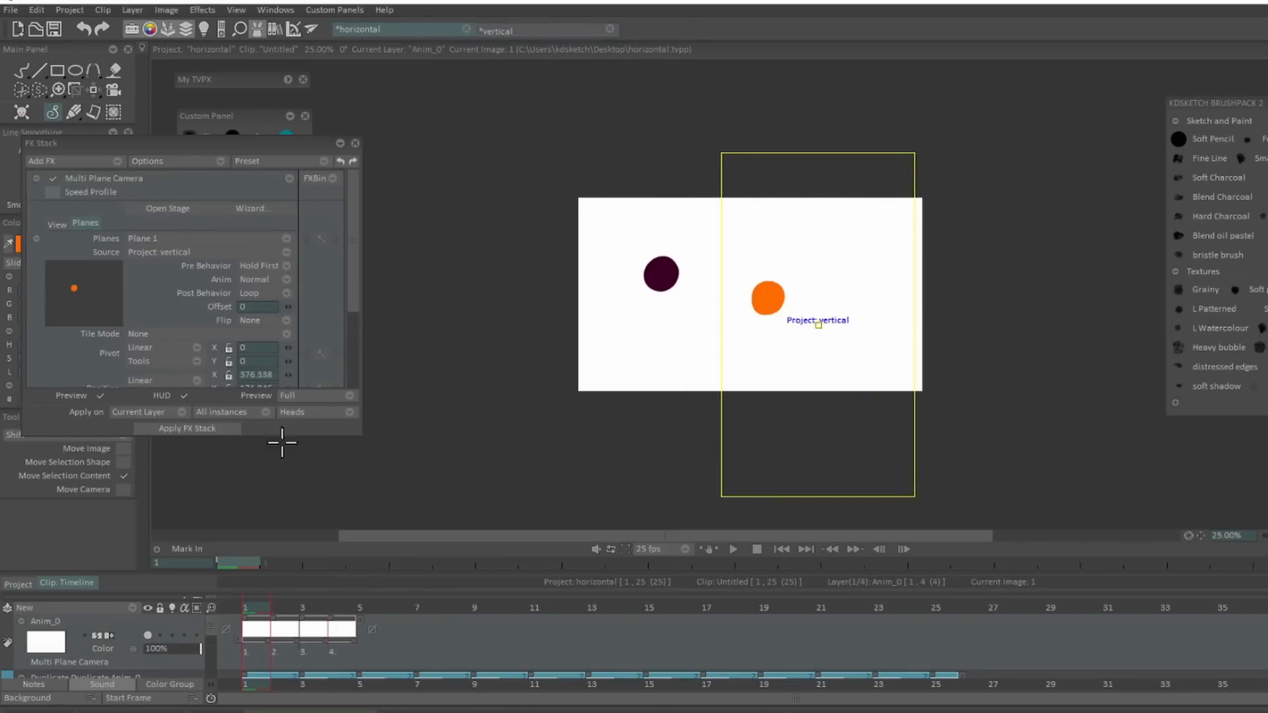
pyautogui.click(295, 412)
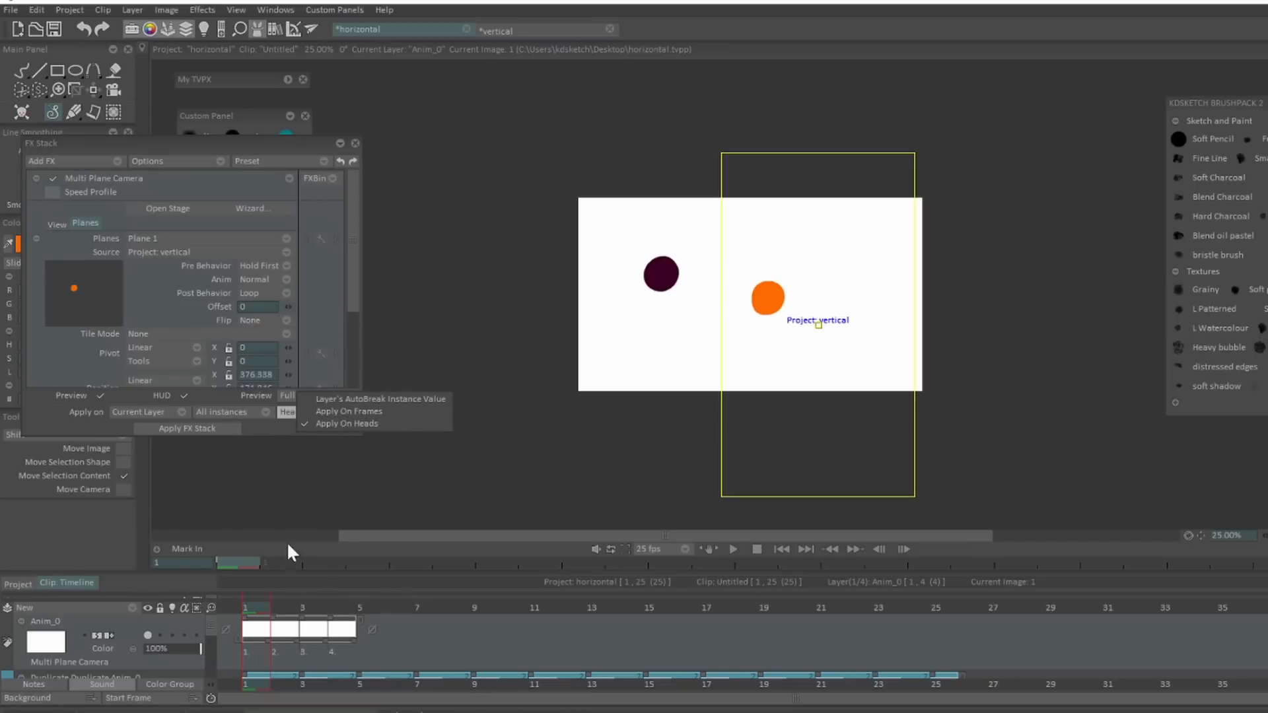
pyautogui.click(370, 424)
pyautogui.click(211, 426)
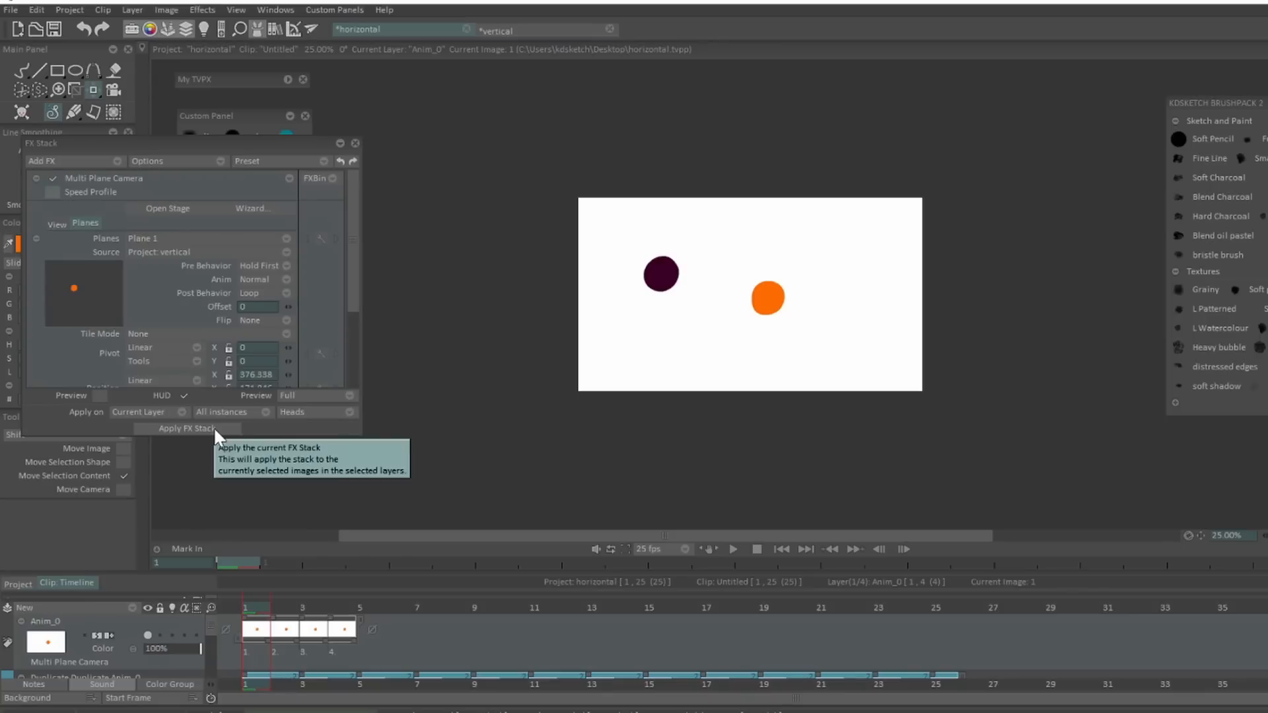
# Preview the effect at frame 1, move the plane to about X 163, and reapply the FX stack to the four-frame Anim_0 layer on Heads
pyautogui.moveTo(254, 602)
pyautogui.mouseDown()
pyautogui.moveTo(346, 603)
pyautogui.moveTo(242, 604)
pyautogui.moveTo(318, 600)
pyautogui.moveTo(255, 600)
pyautogui.mouseUp()
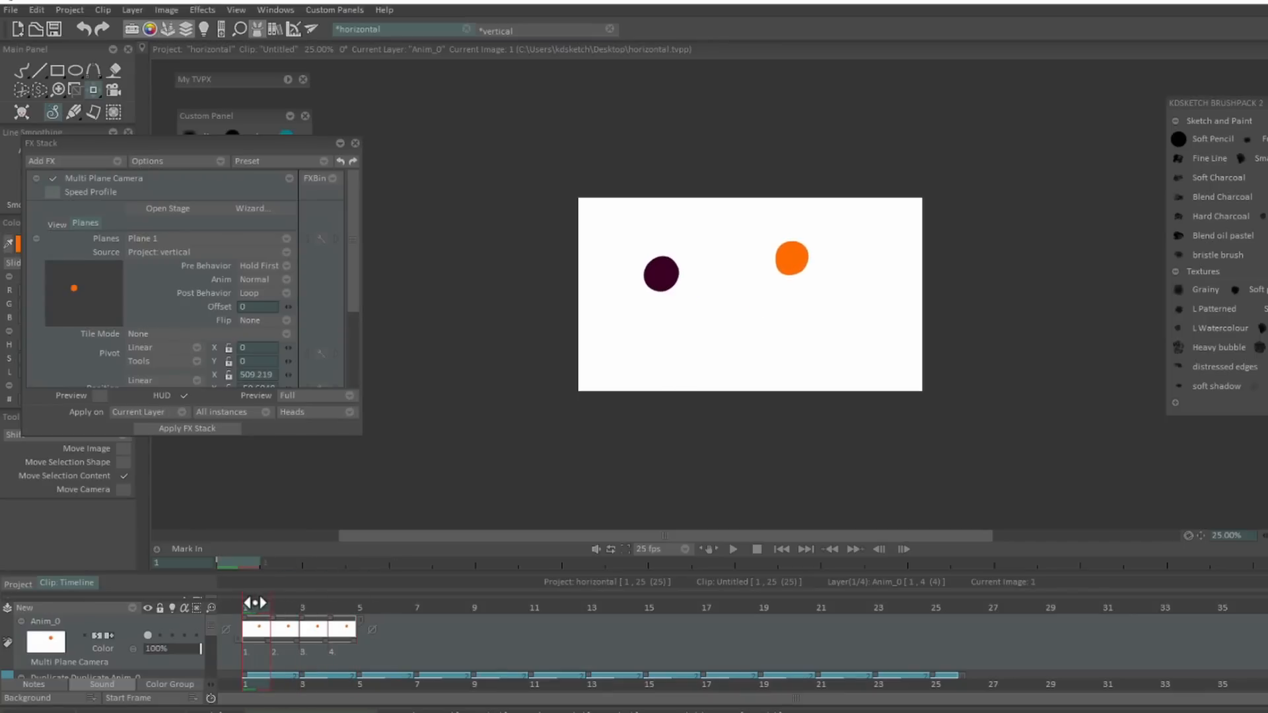
pyautogui.click(97, 396)
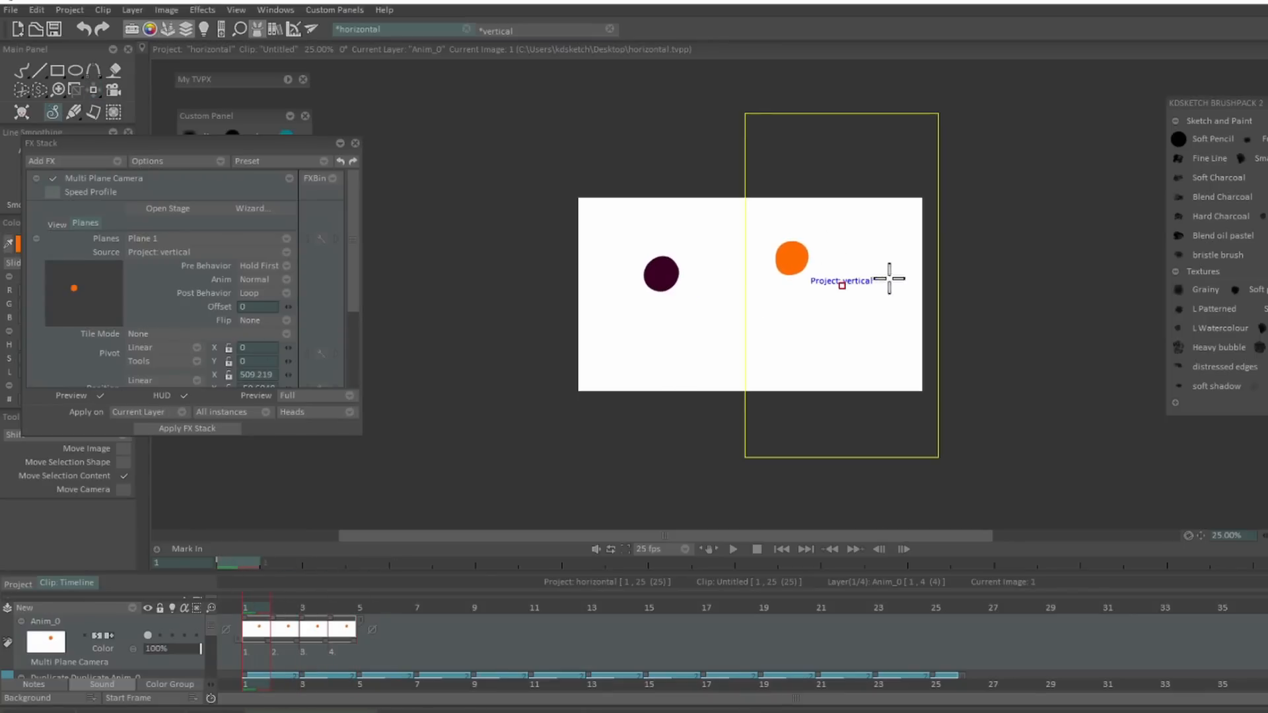
pyautogui.moveTo(841, 283); pyautogui.dragTo(796, 309)
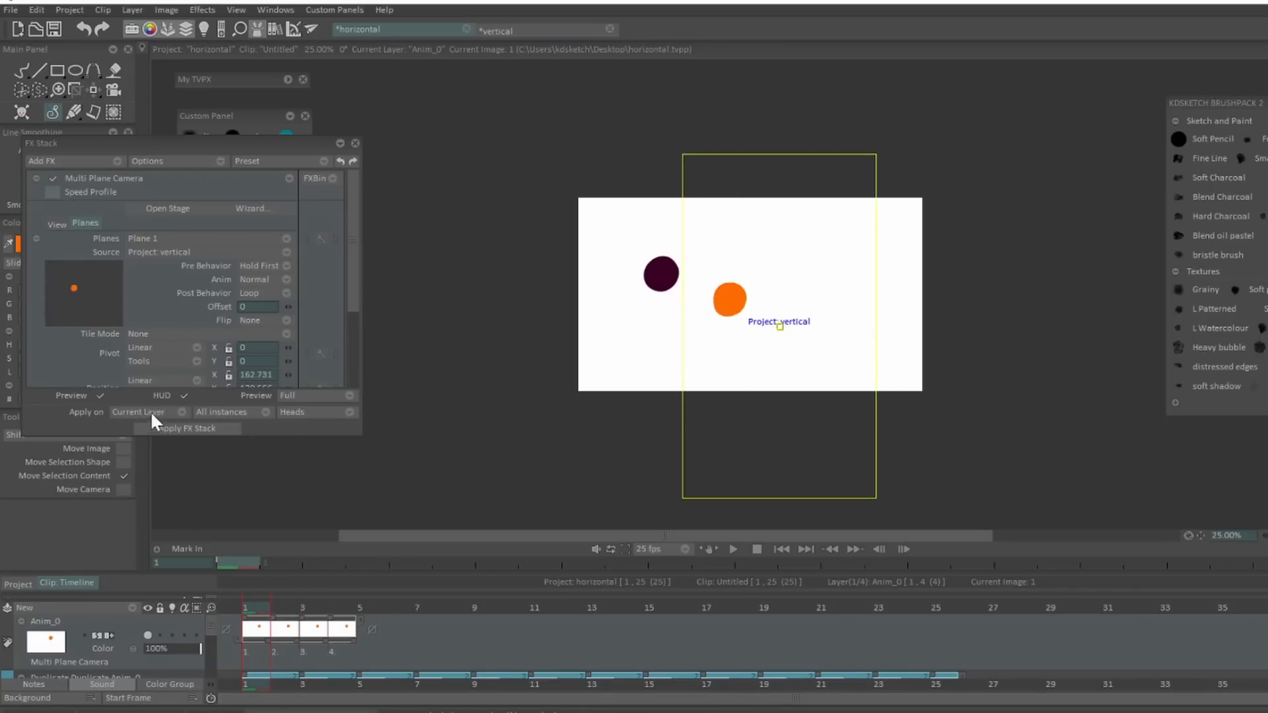
pyautogui.click(168, 426)
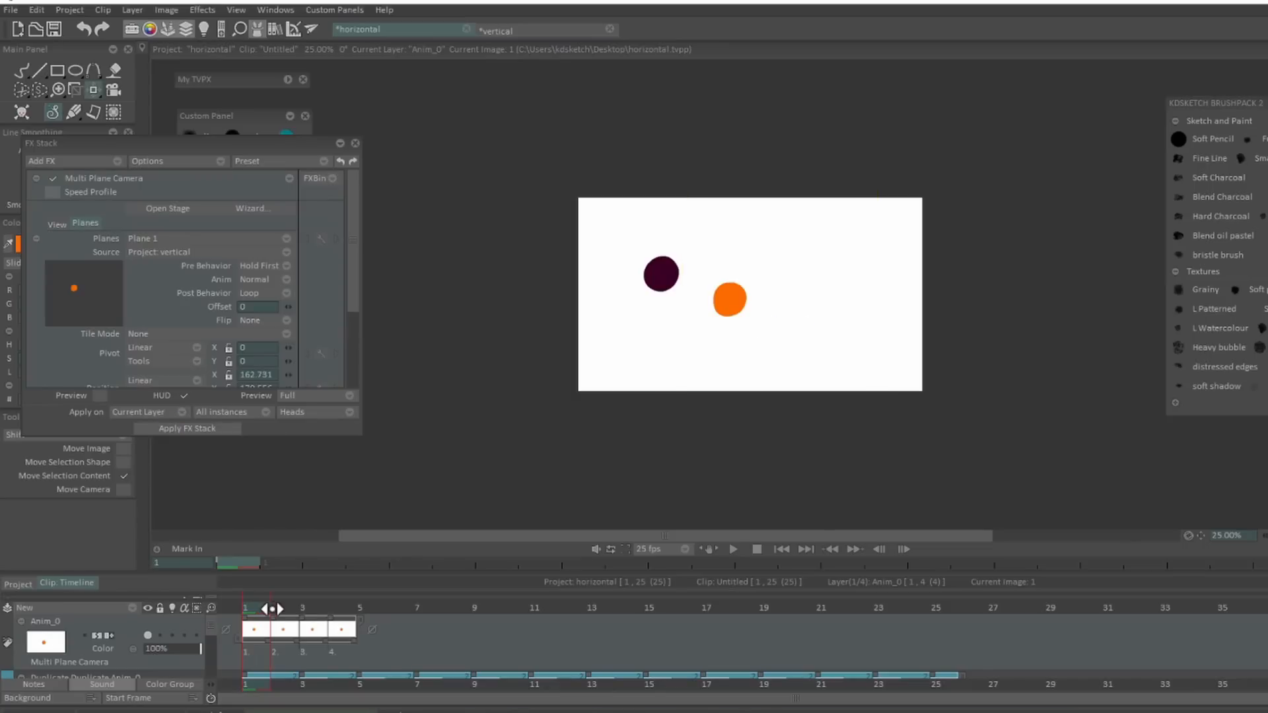
pyautogui.moveTo(272, 608); pyautogui.dragTo(228, 620)
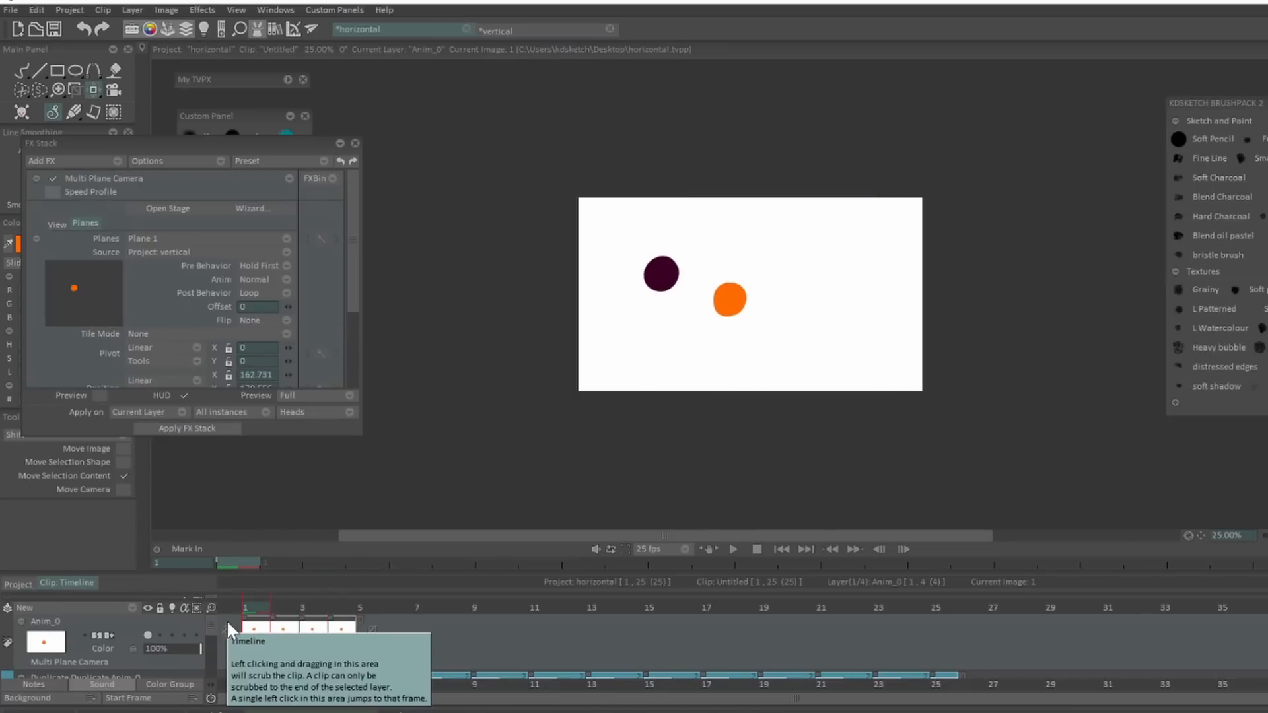
# Duplicate the structure of the four-frame Anim_0 layer in the horizontal project as a new layer
pyautogui.hotkey('ctrl', 'z')
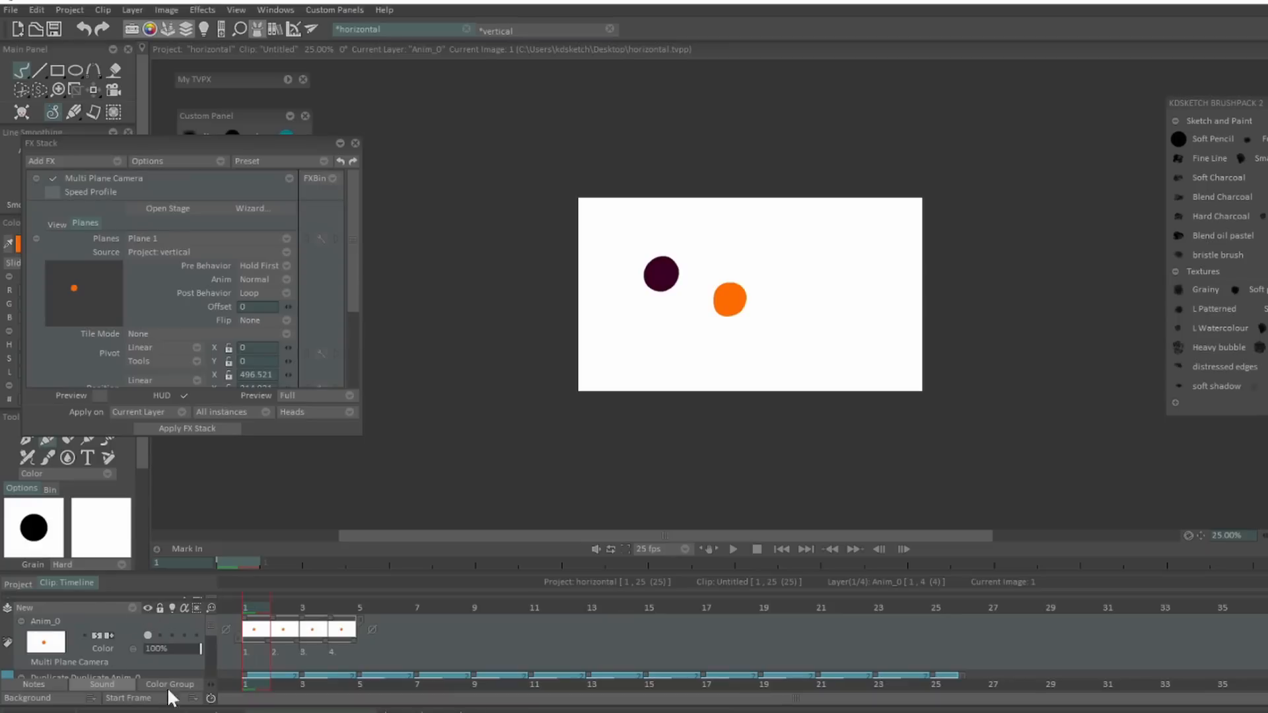
pyautogui.click(102, 607)
pyautogui.click(165, 629)
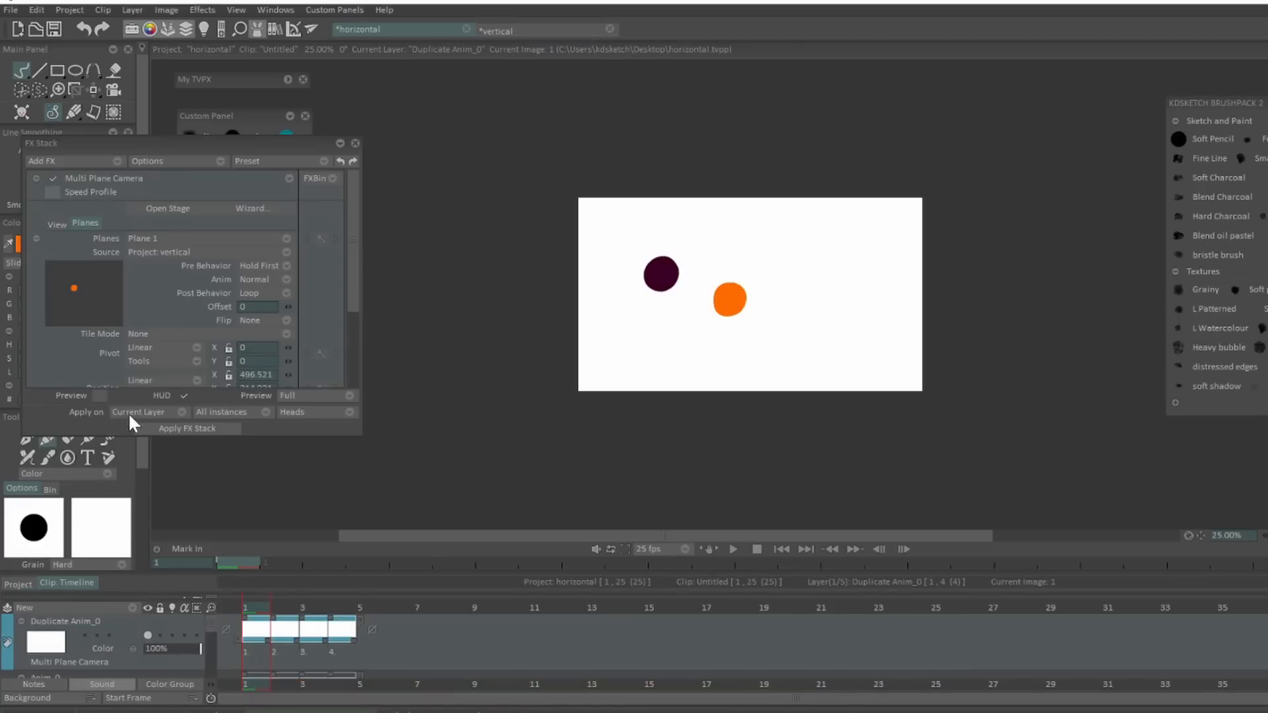
# Move the previewed plane to about X 457, apply the FX stack to the duplicate layer on Heads, and play back the animation
pyautogui.click(99, 395)
pyautogui.moveTo(829, 346); pyautogui.dragTo(822, 355)
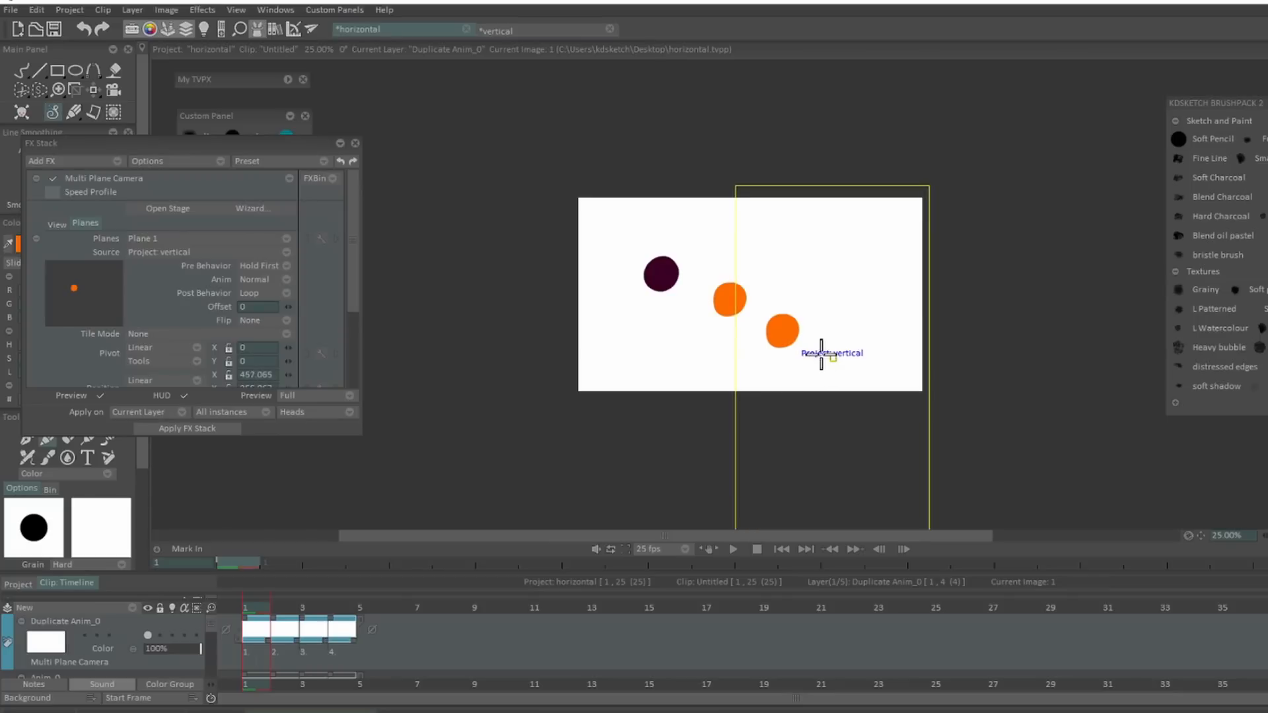
pyautogui.click(213, 427)
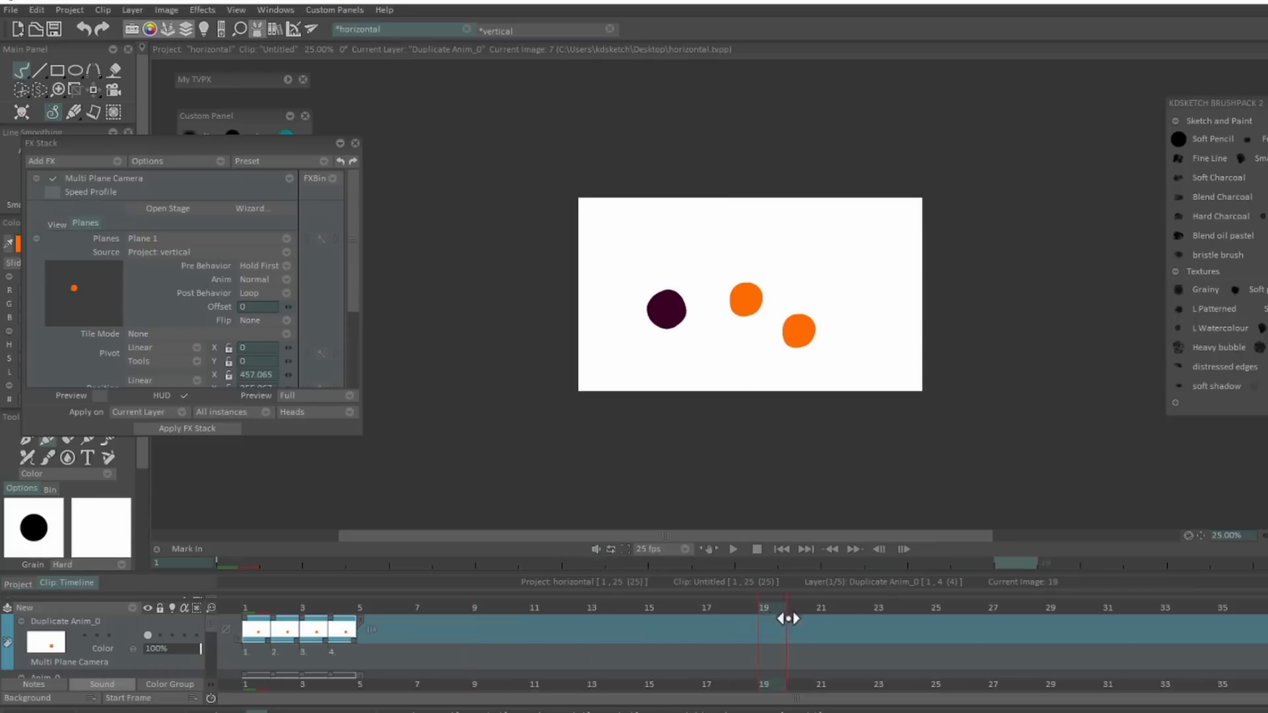
pyautogui.moveTo(788, 619); pyautogui.dragTo(518, 671)
pyautogui.click(731, 549)
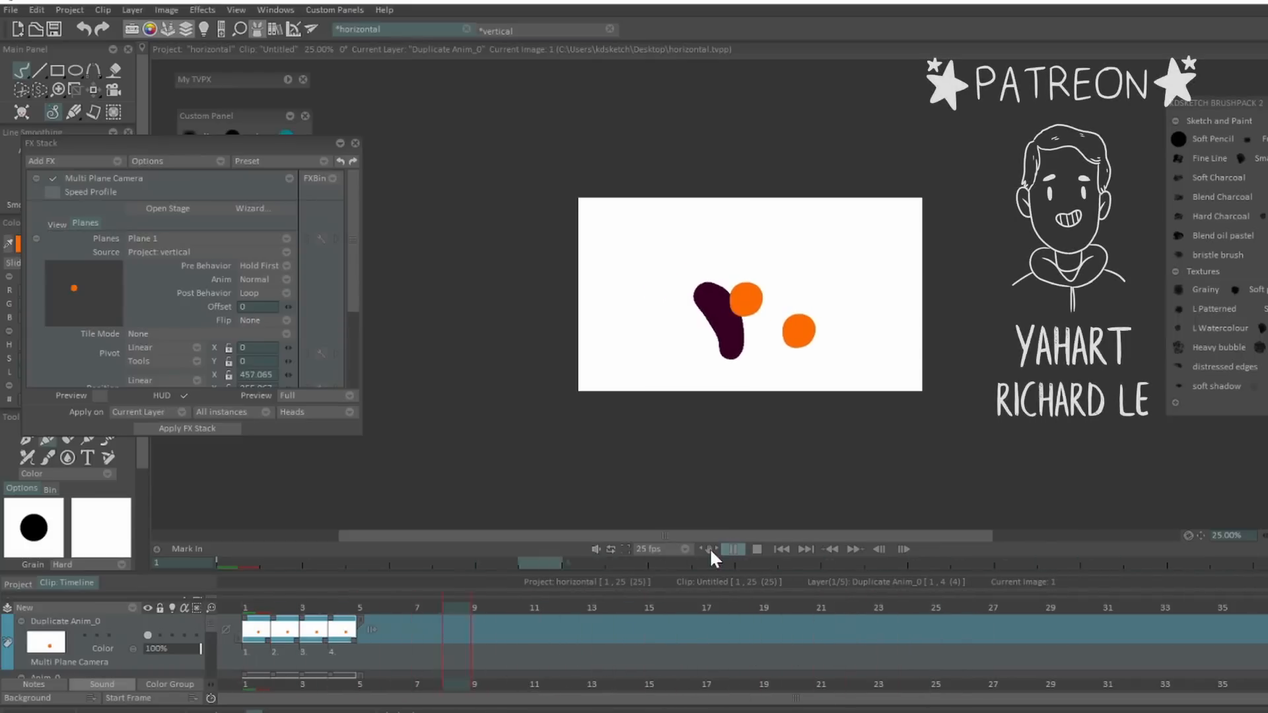